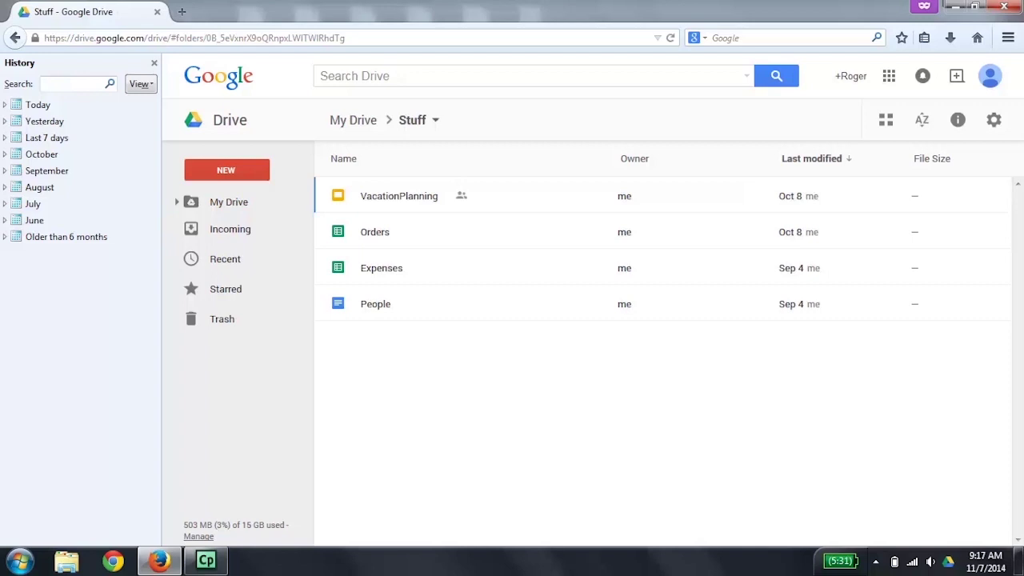
Step: Open the VacationPlanning presentation from the Stuff folder
left_click(398, 196)
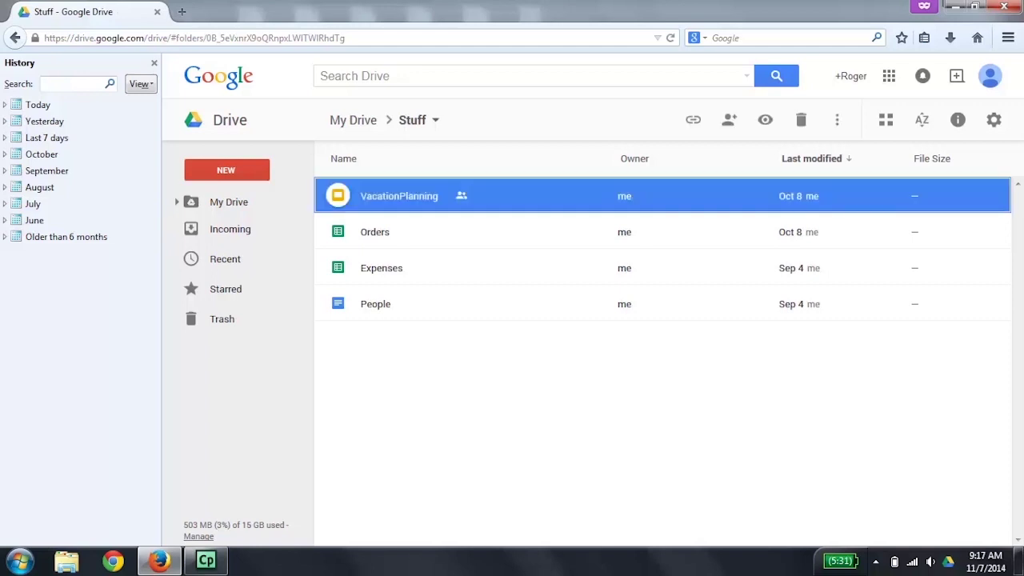
key("Return")
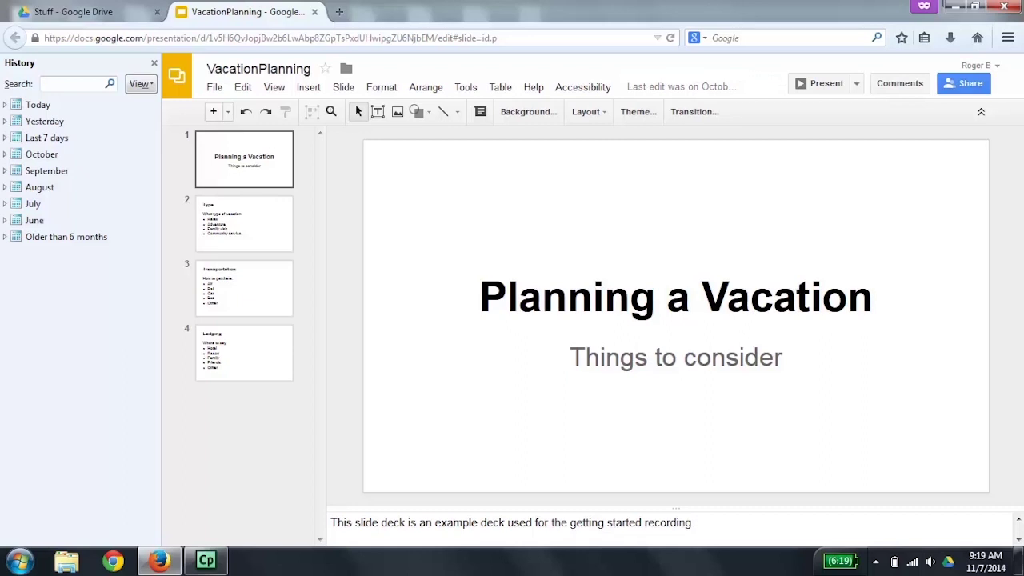
key("alt+shift+f")
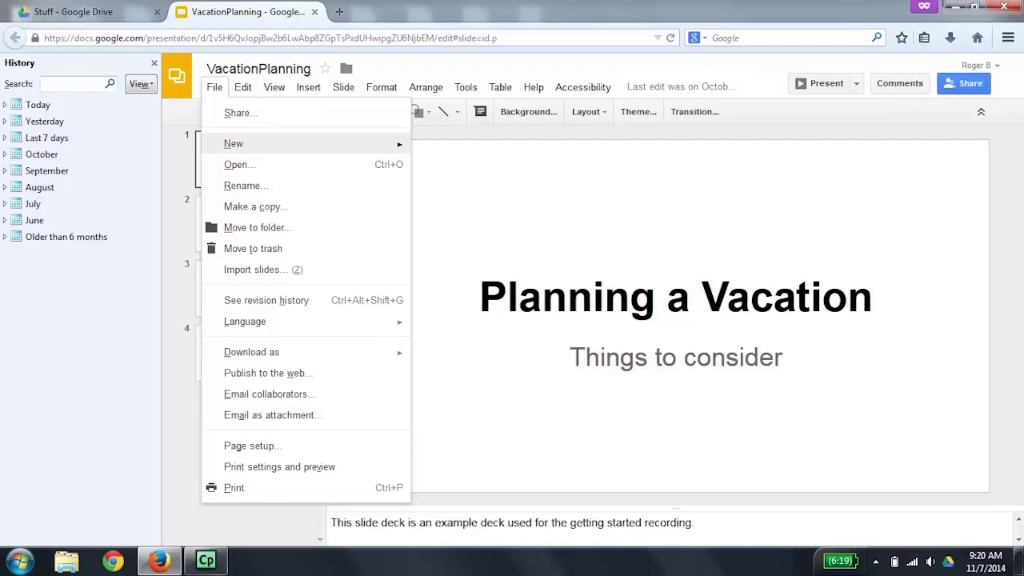
key("Right")
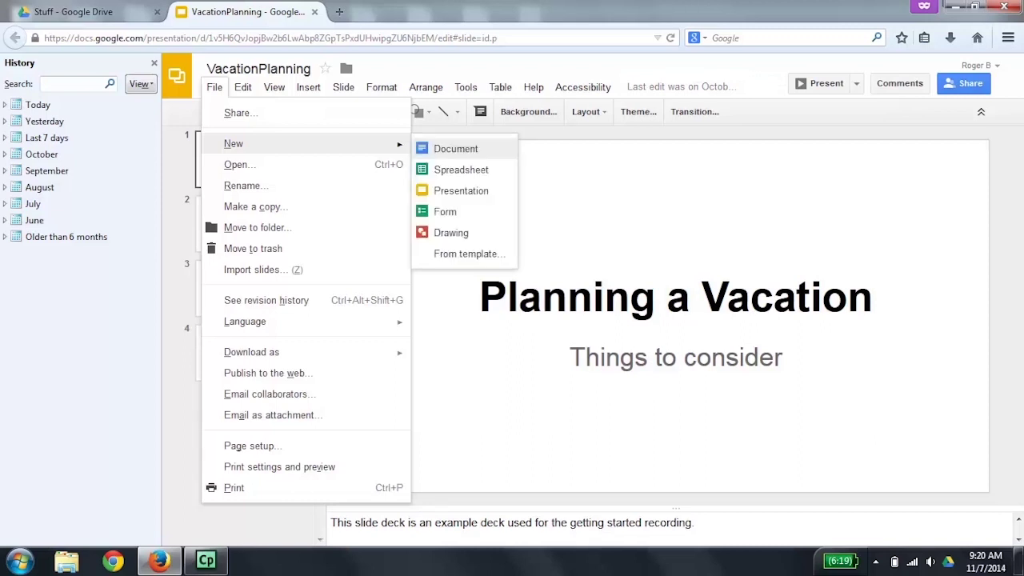
key("Right")
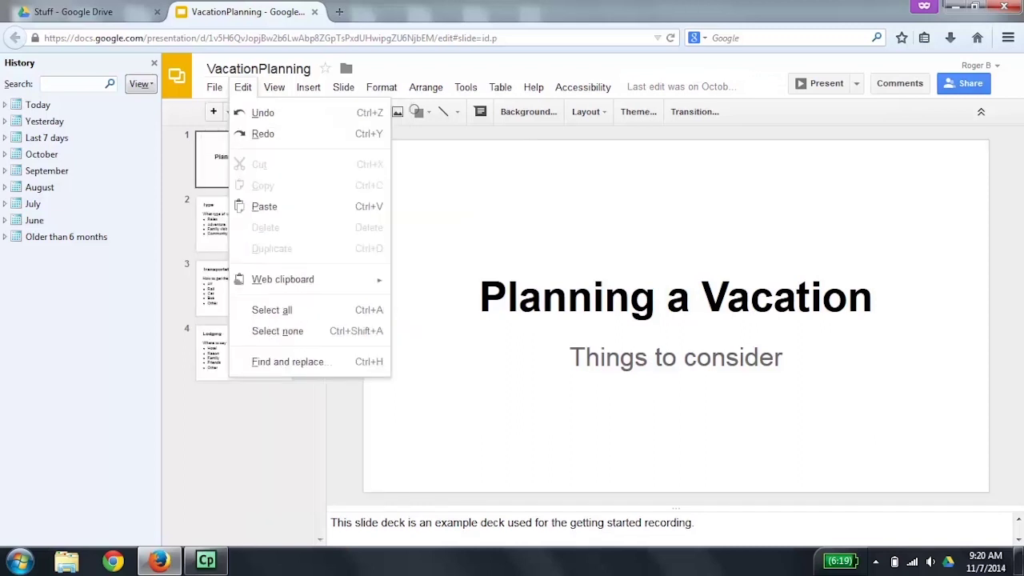
key("Right")
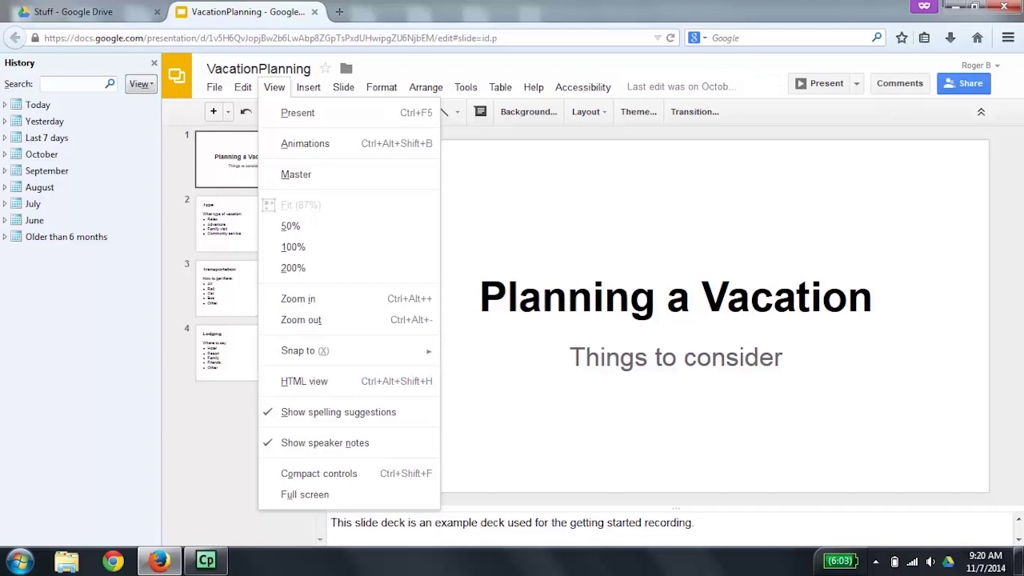
key("Escape")
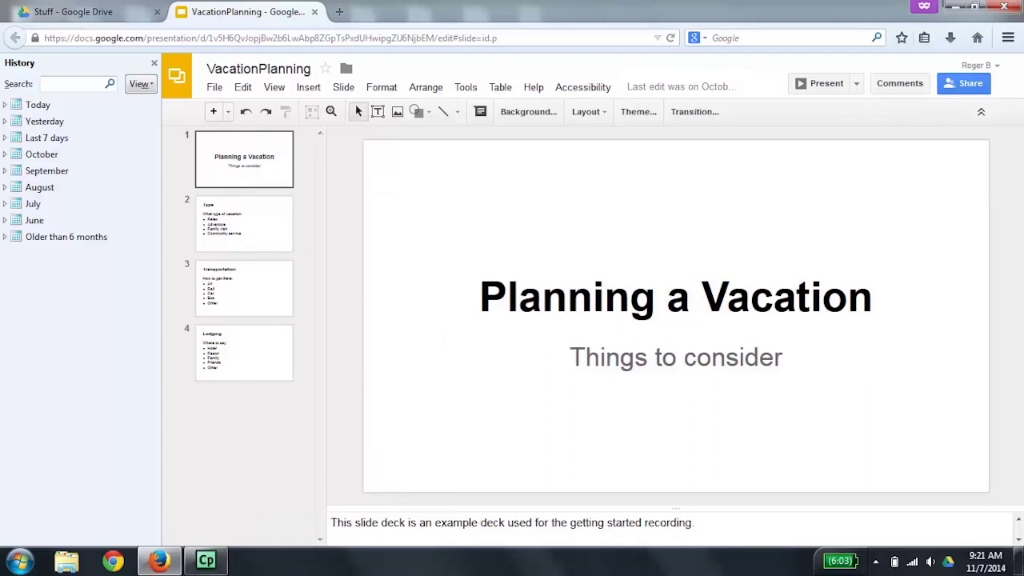
key("alt+shift+f")
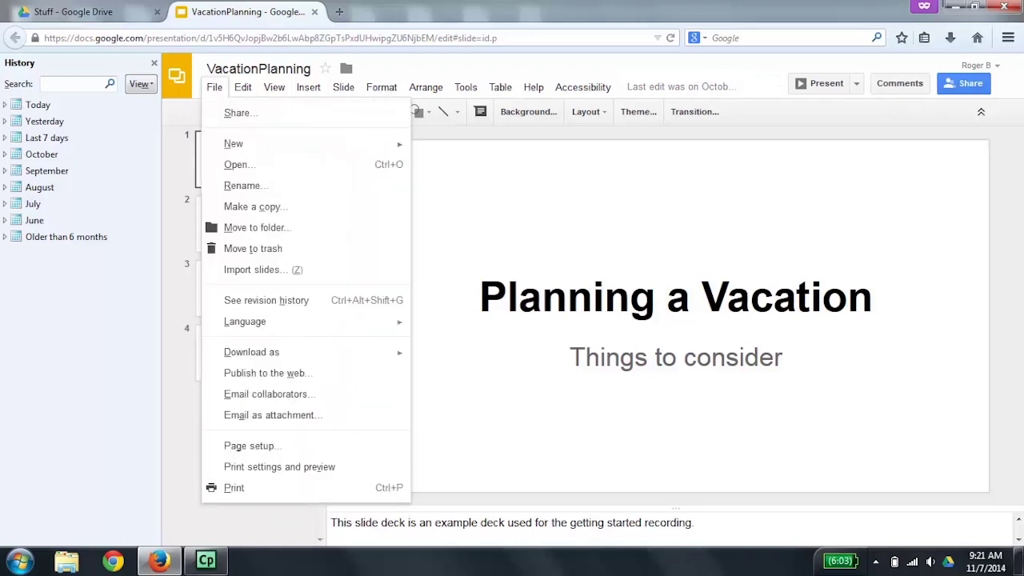
key("Escape")
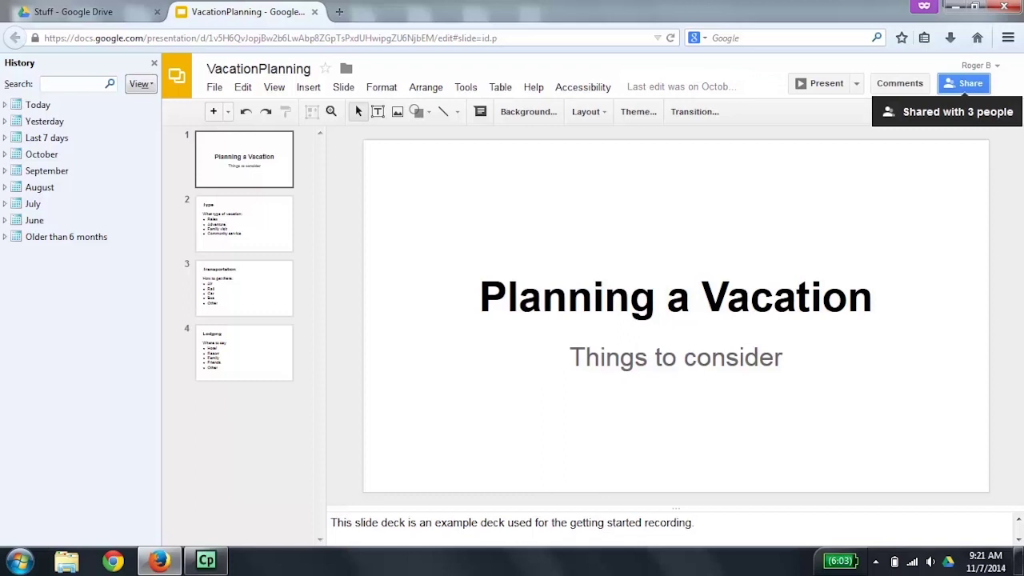
key("alt+shift+f")
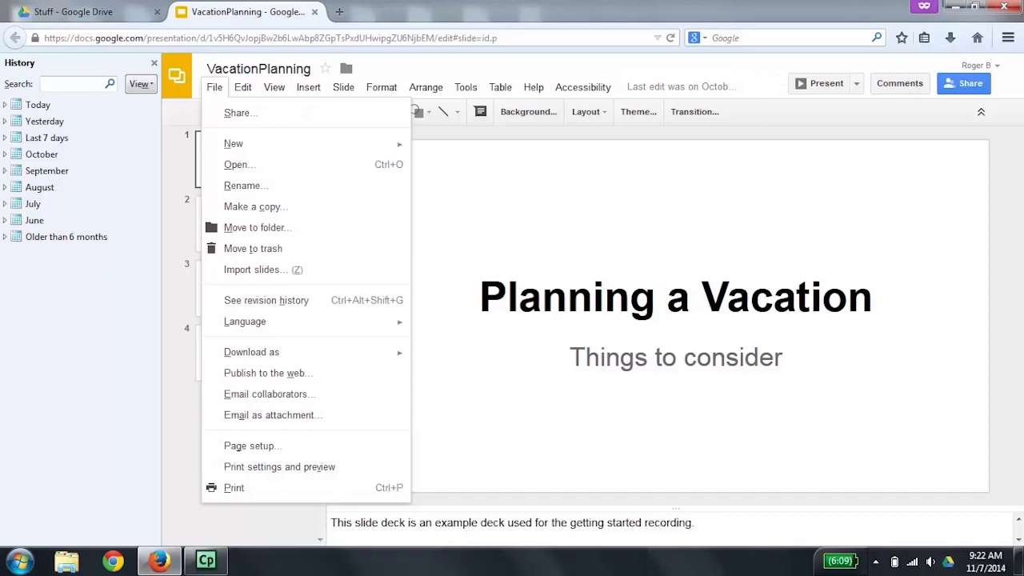
key("ctrl+s")
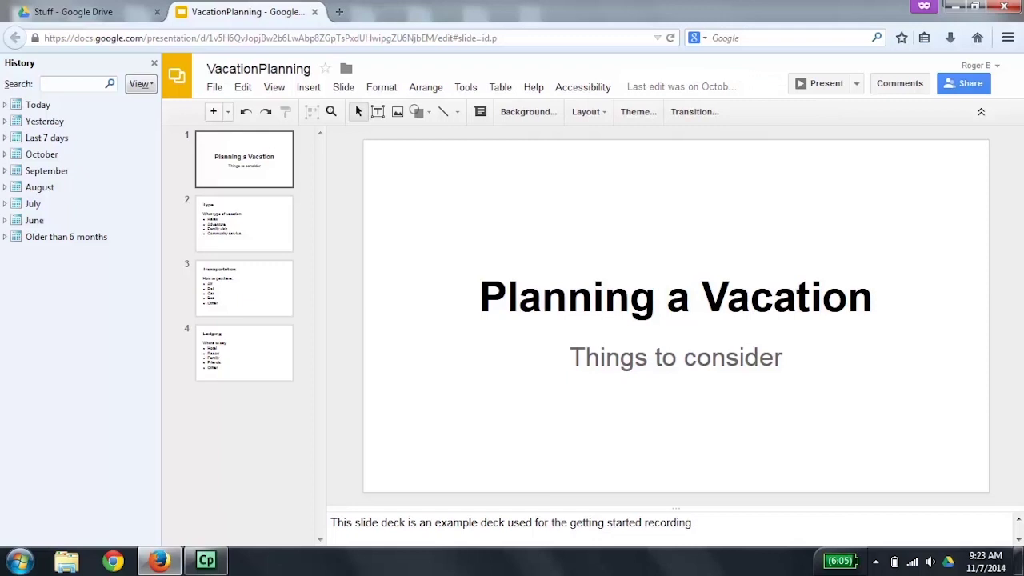
Step: Select the first slide's thumbnail and review the commands available for that slide
key("ctrl+alt+shift+s")
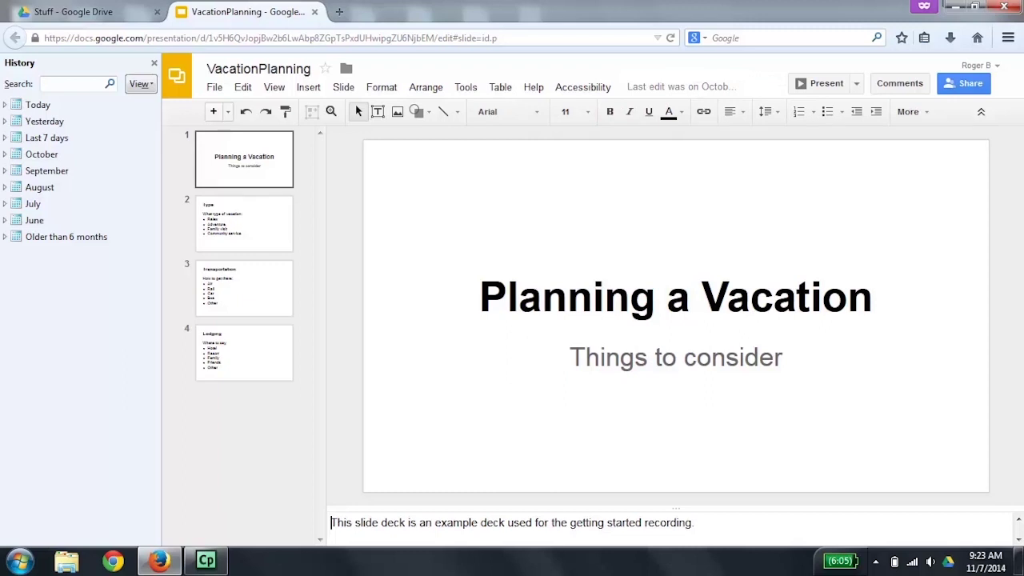
left_click(244, 159)
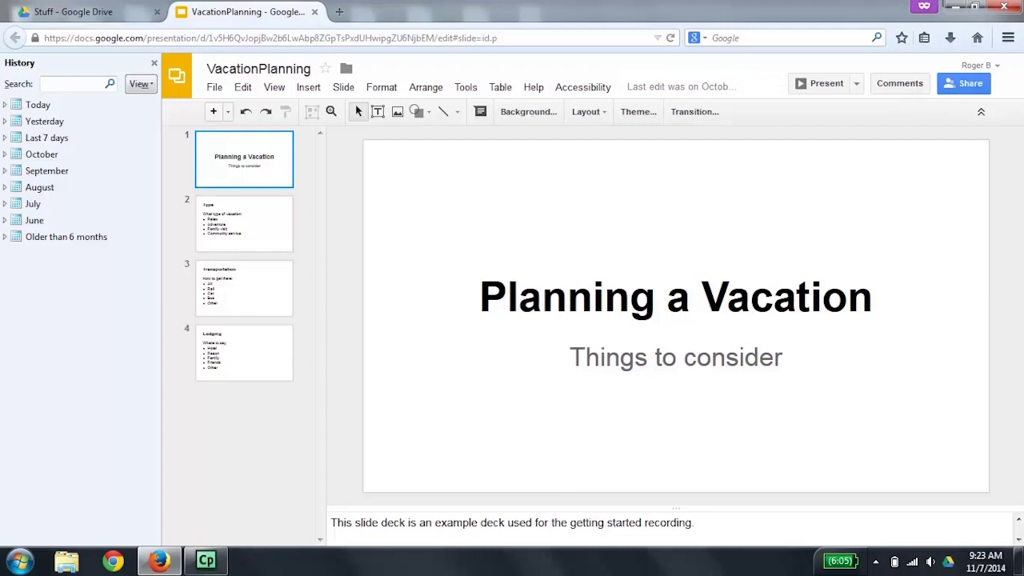
key("shift+F10")
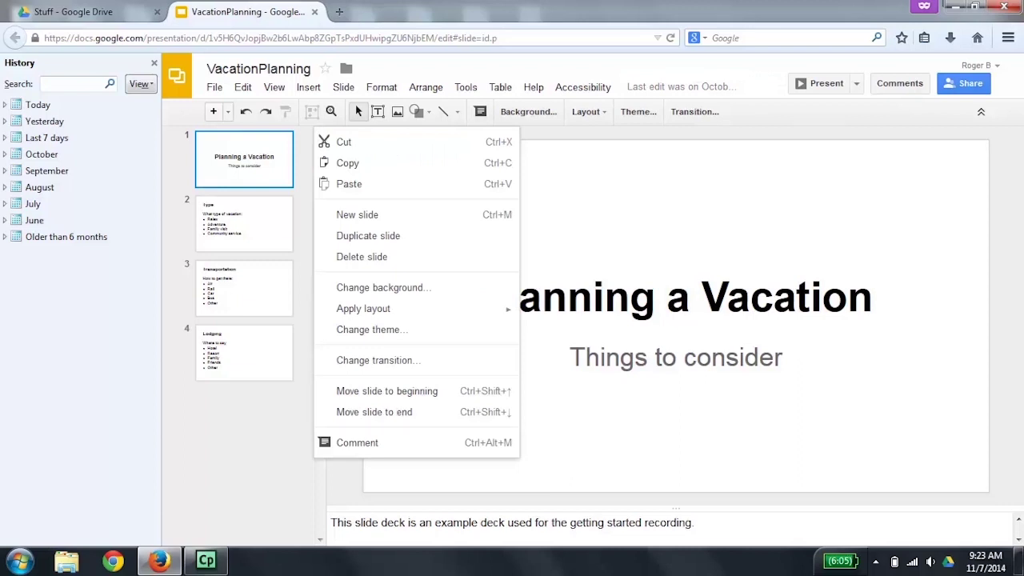
key("Down")
key("Down")
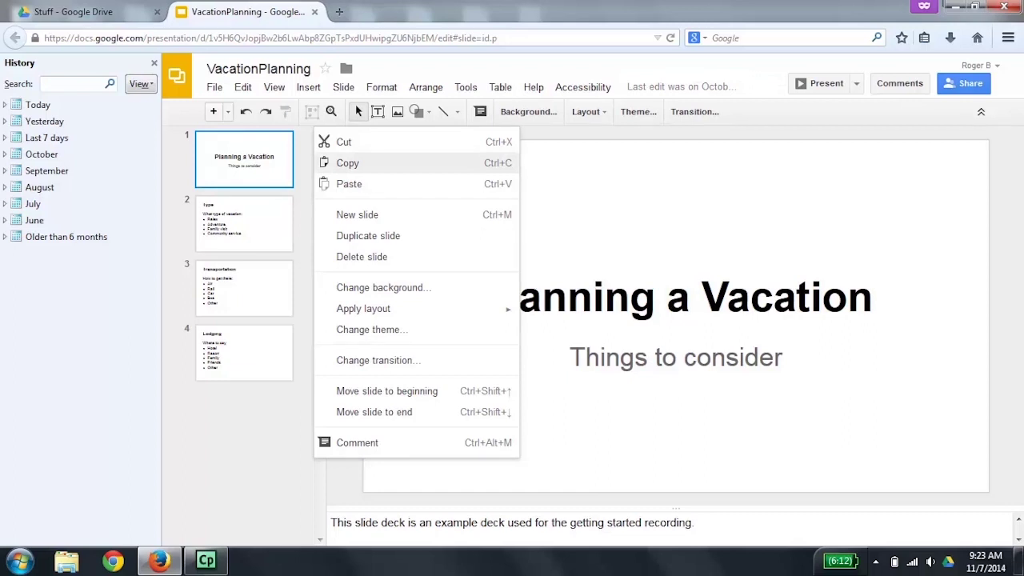
key("Escape")
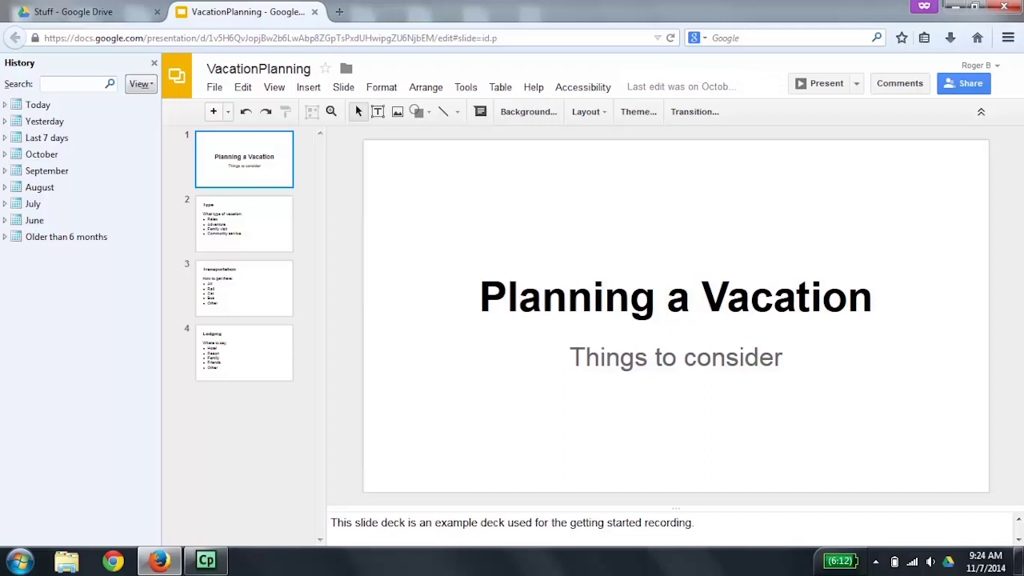
Step: Go through the slides one by one to Lodging and return to the title slide
key("Down")
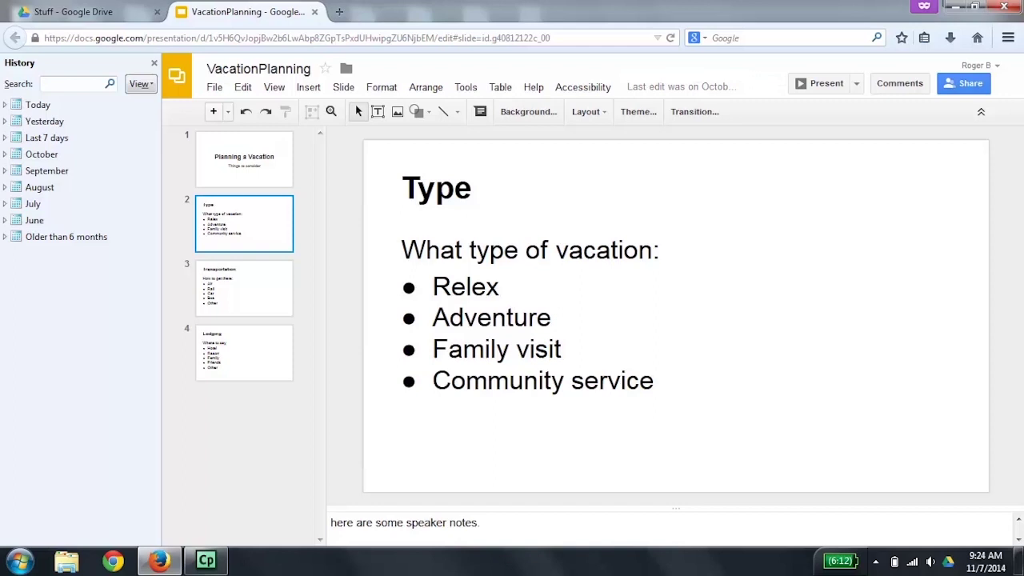
key("Down")
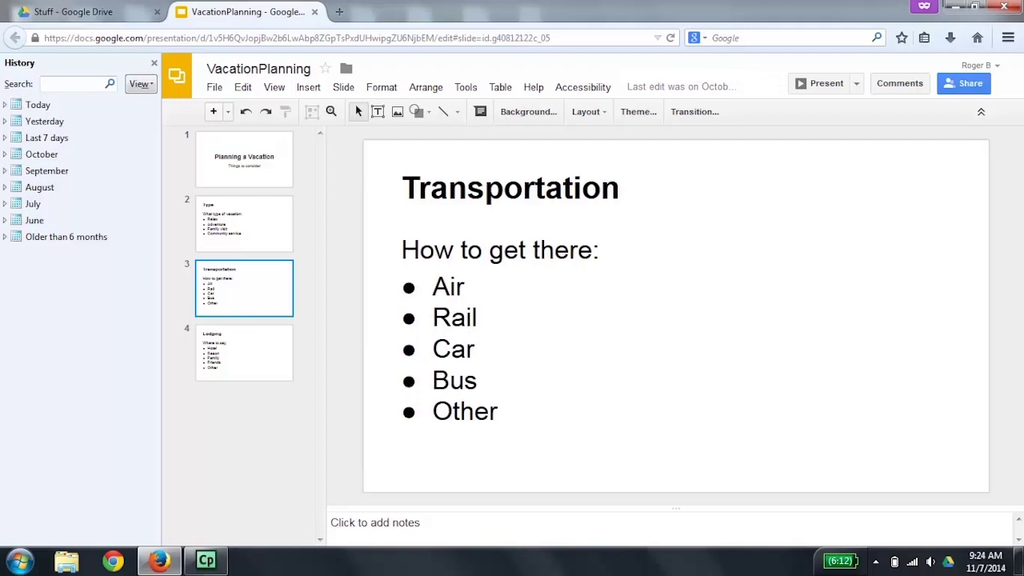
key("Down")
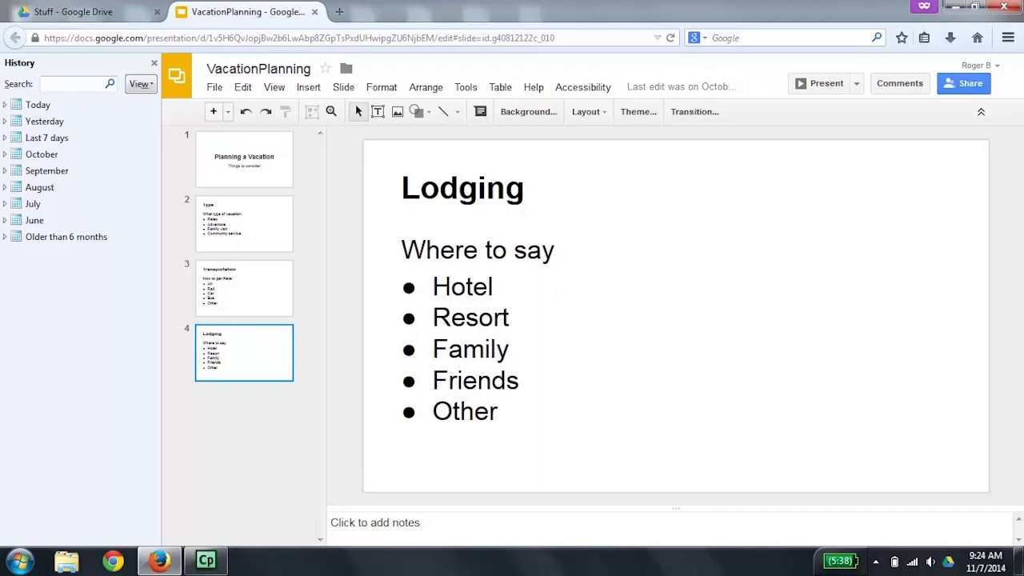
key("Up")
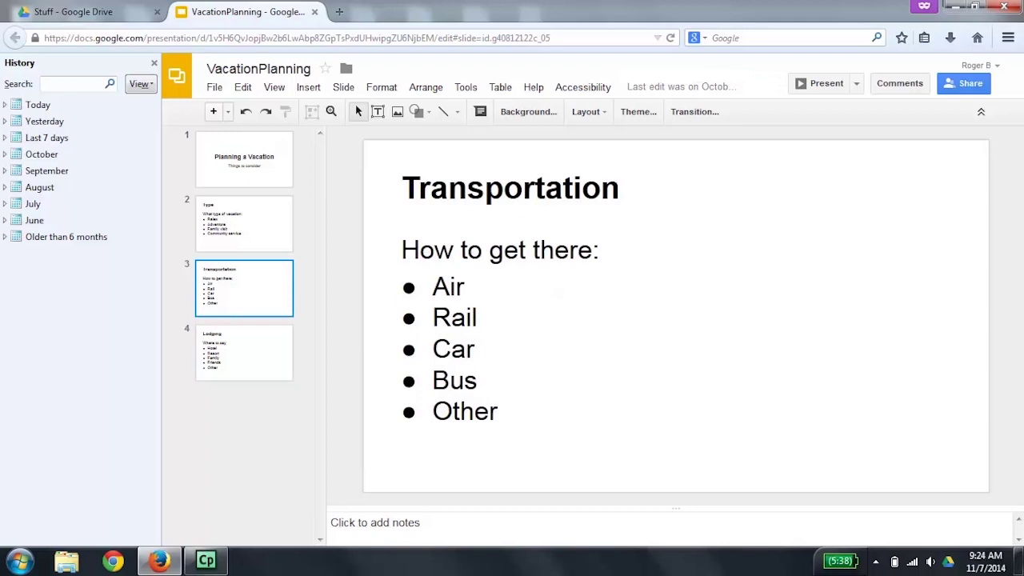
key("Up")
key("Up")
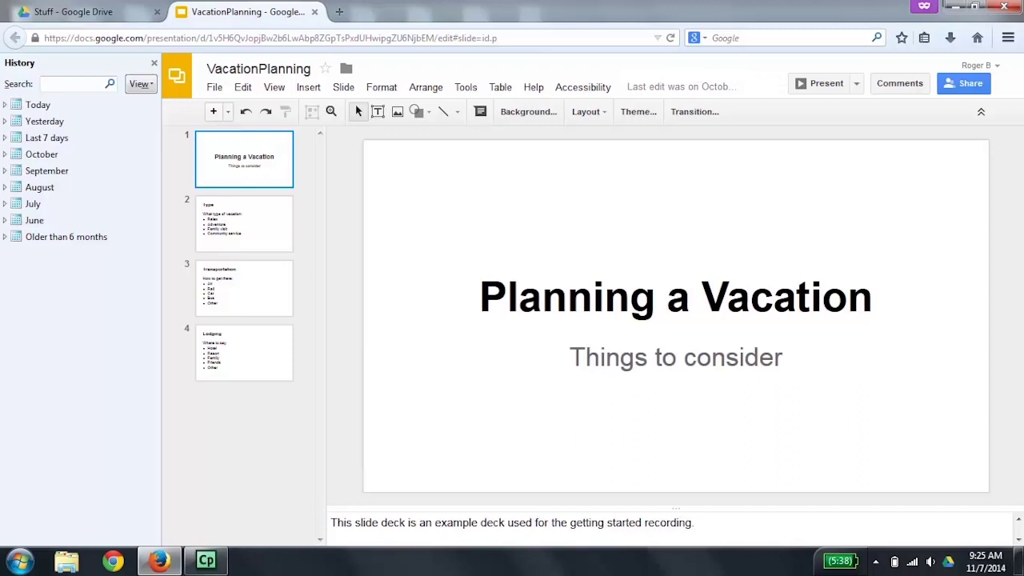
Step: Read through the title slide's speaker notes line by line and return to the slide thumbnails
left_click(331, 522)
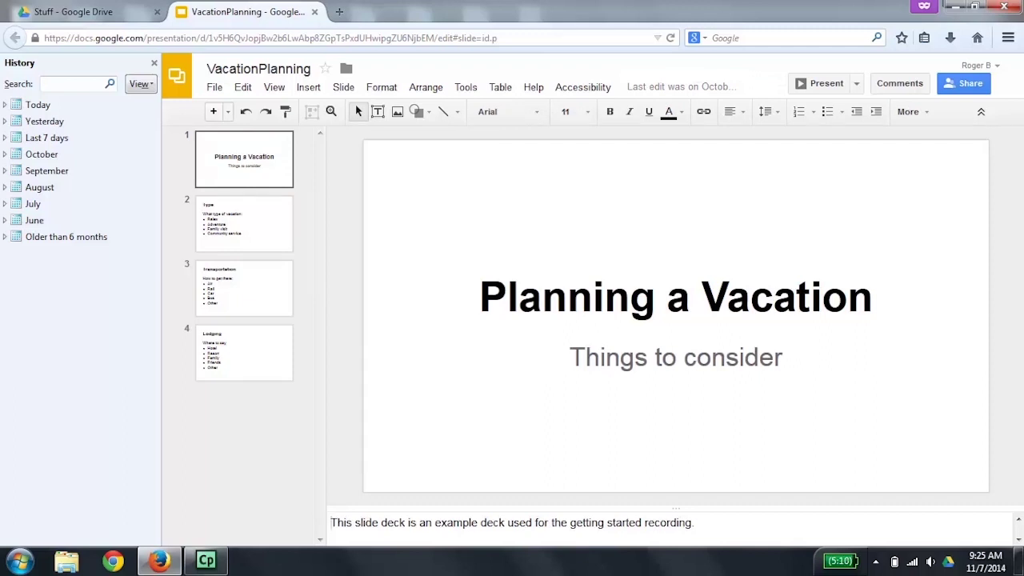
left_click(331, 536)
left_click(331, 523)
left_click(331, 536)
left_click(331, 522)
key("ctrl+alt+shift+f")
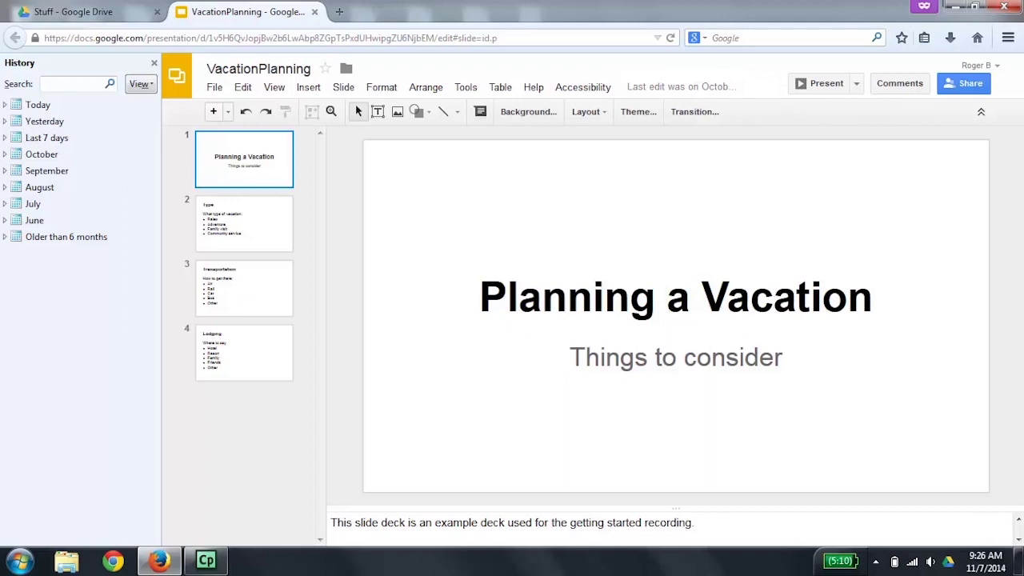
Step: Add the line "This is a second line of speaker notes." to the speaker notes of the Type slide
key("Down")
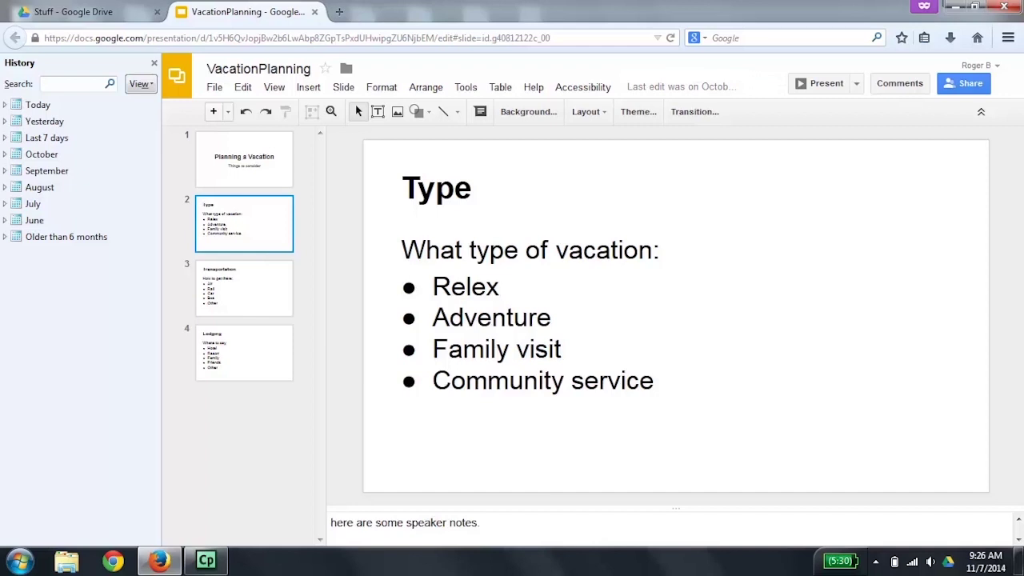
left_click(331, 522)
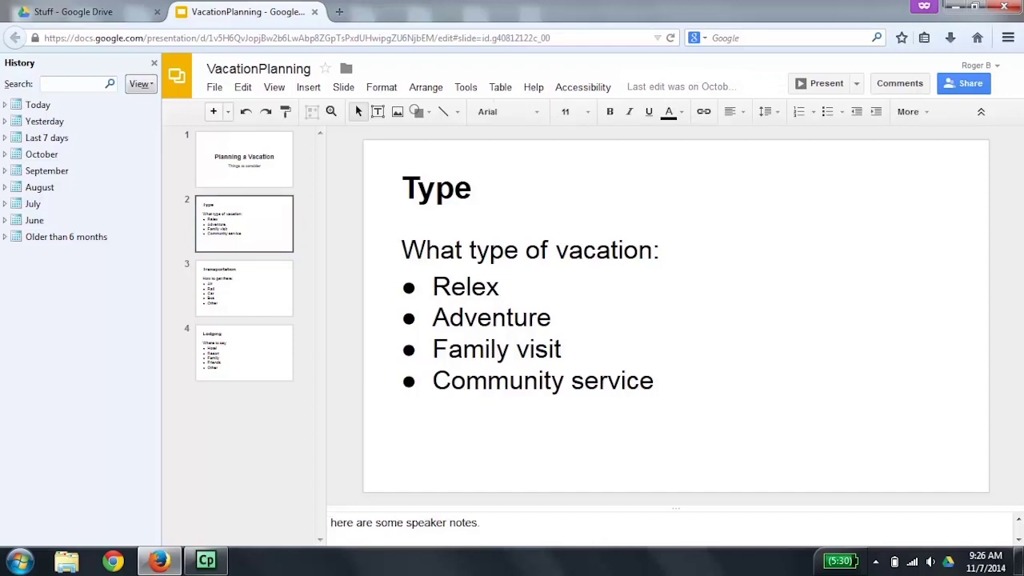
left_click(331, 536)
key("Up")
type("This is ")
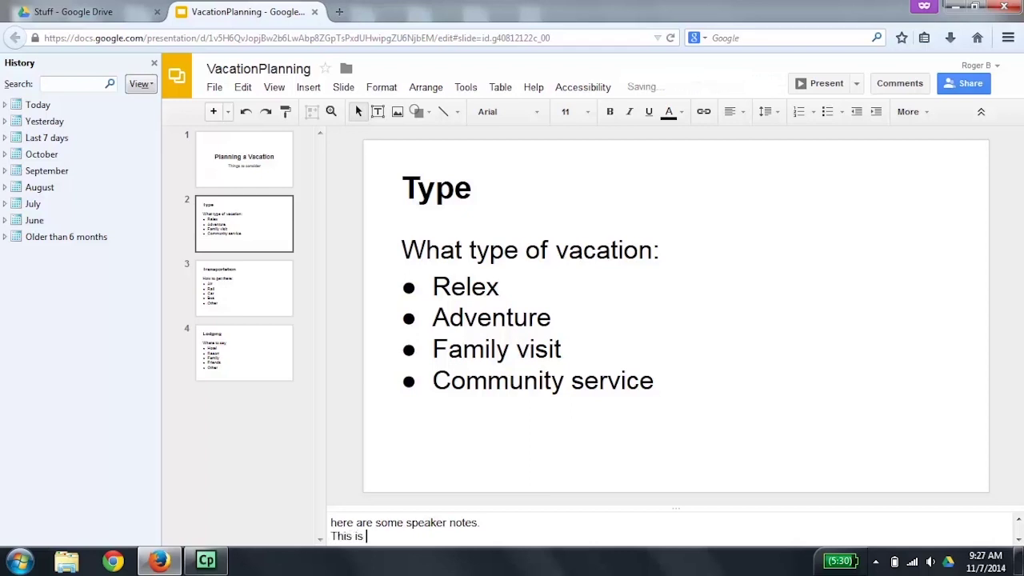
type("a second lihn")
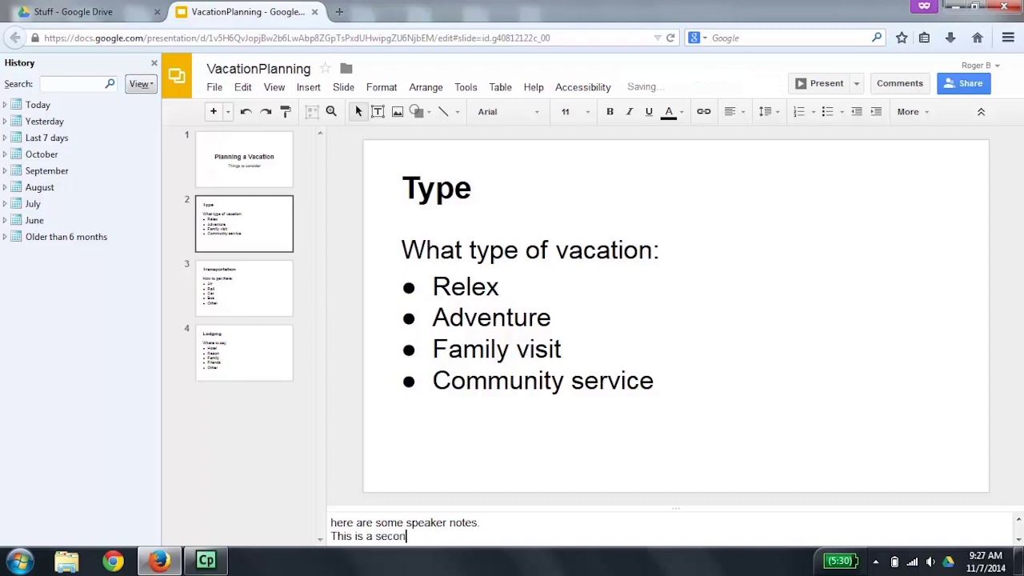
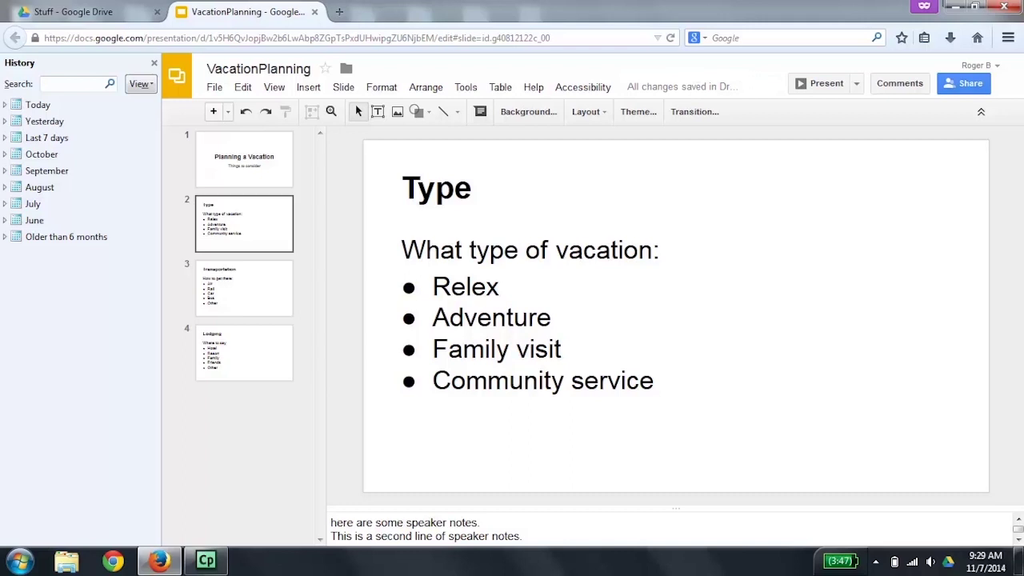
Step: Cycle the selection through the title and body text boxes on the Type slide
left_click(436, 188)
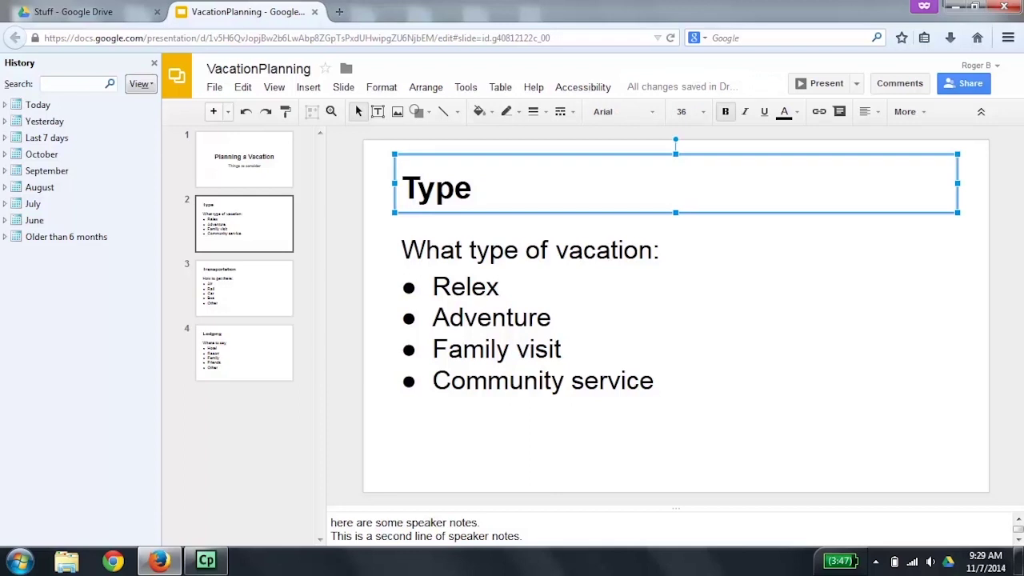
key("Tab")
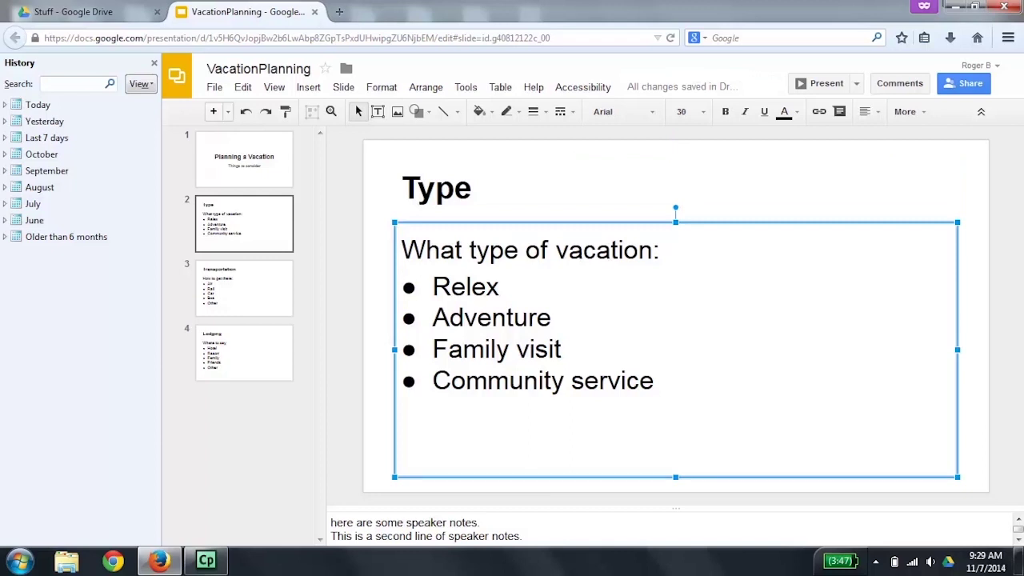
key("Tab")
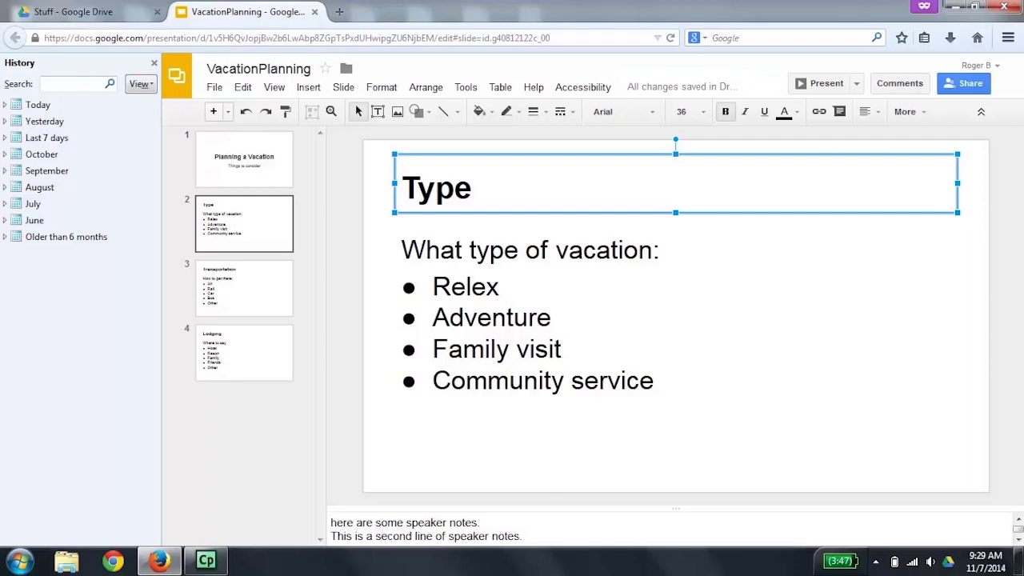
Step: Add the bullet "Combo work/vacation" at the end of the list in the Type slide's body text
key("Tab")
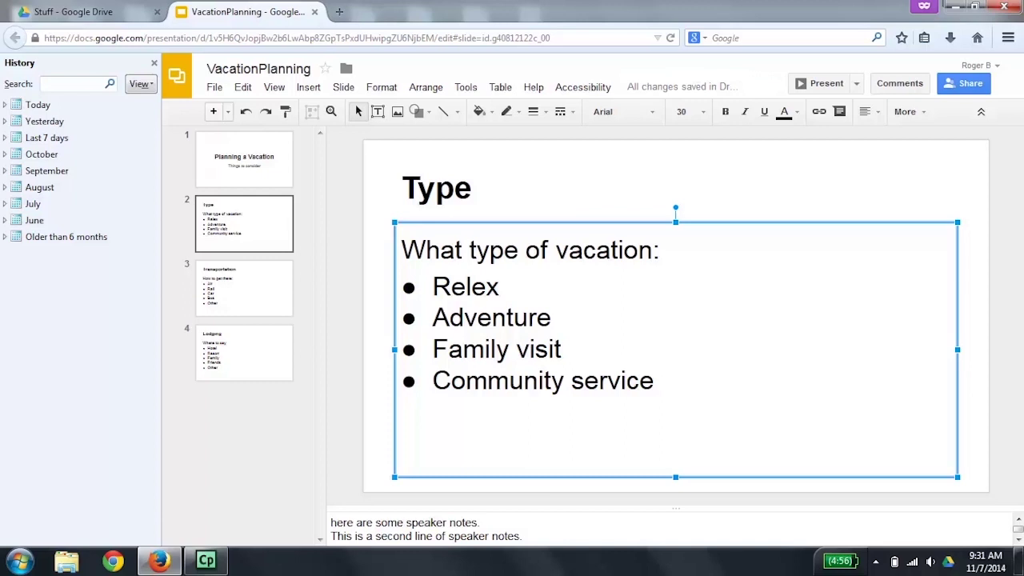
key("ctrl+a")
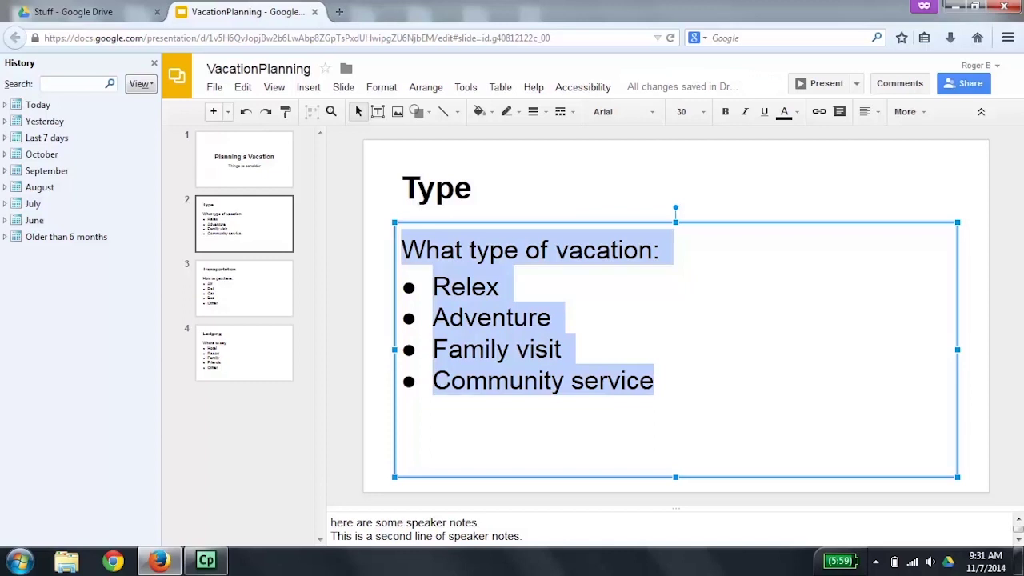
left_click(402, 249)
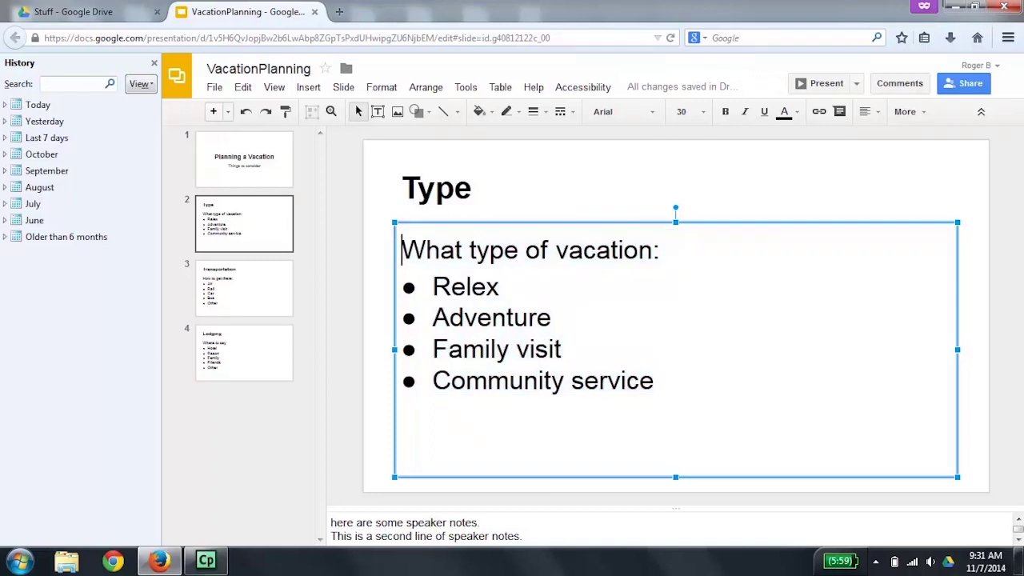
left_click(433, 286)
left_click(433, 317)
left_click(433, 349)
left_click(433, 381)
left_click(653, 380)
key("Return")
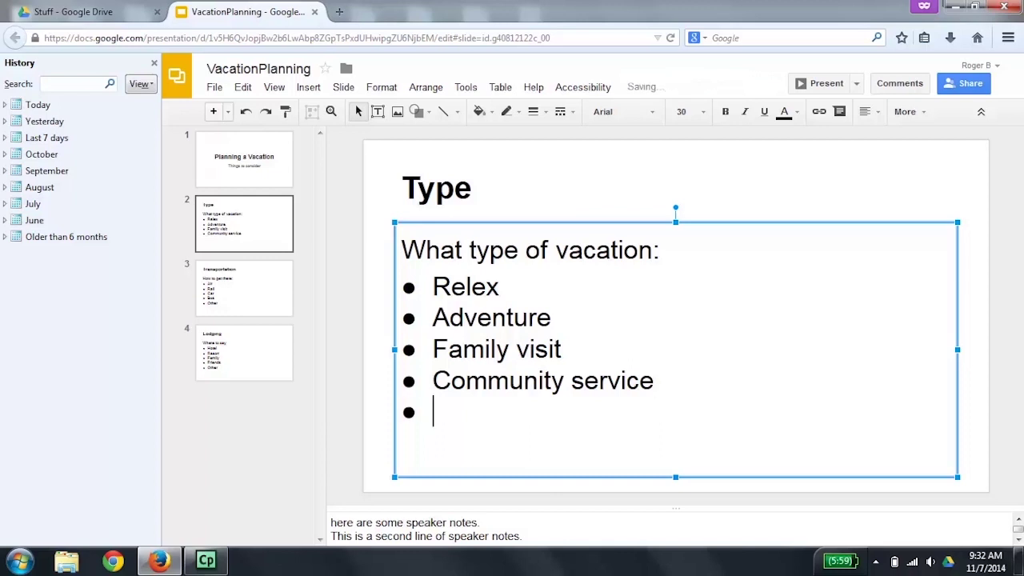
type("Combo ")
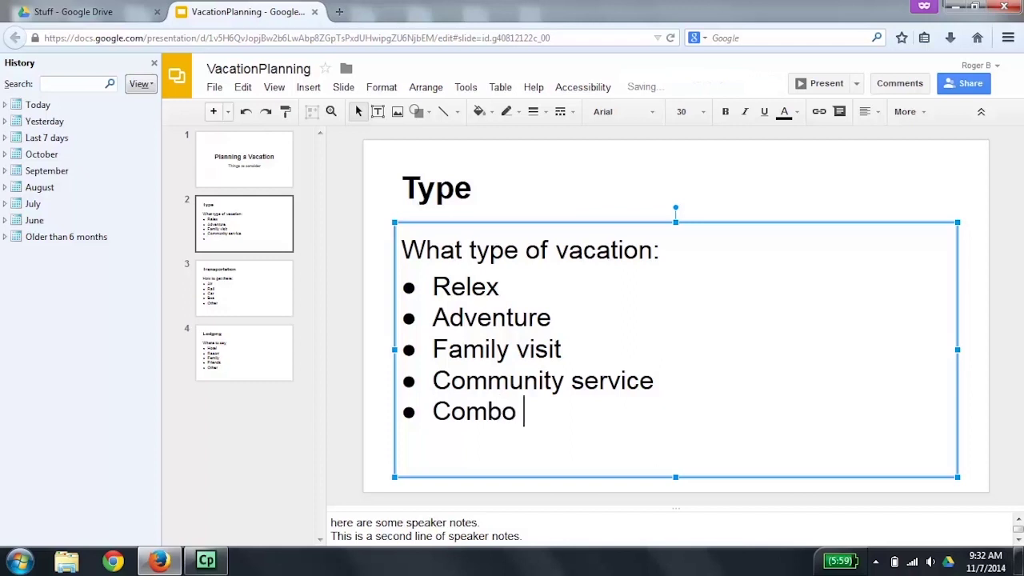
type("work/")
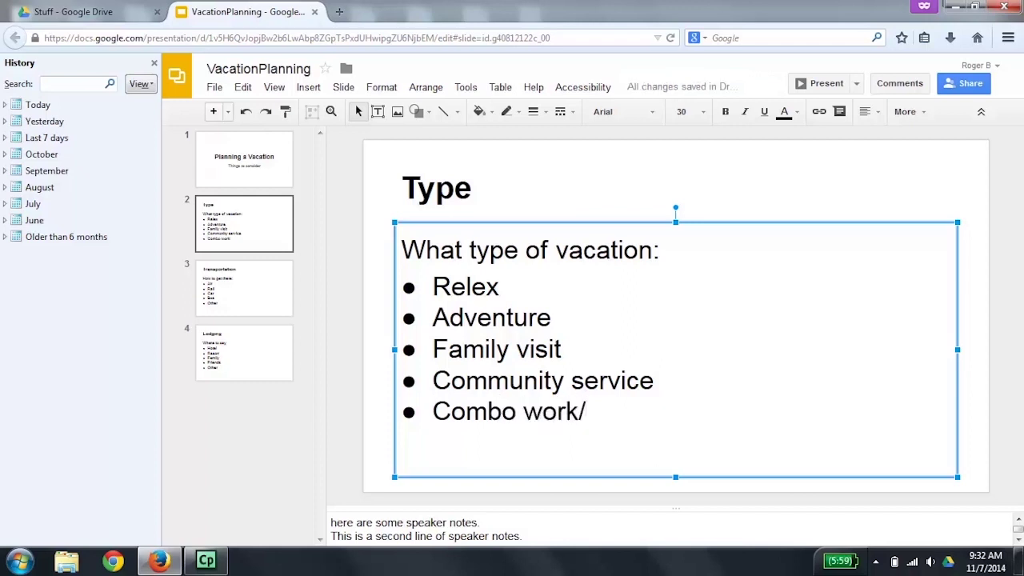
type("vacation")
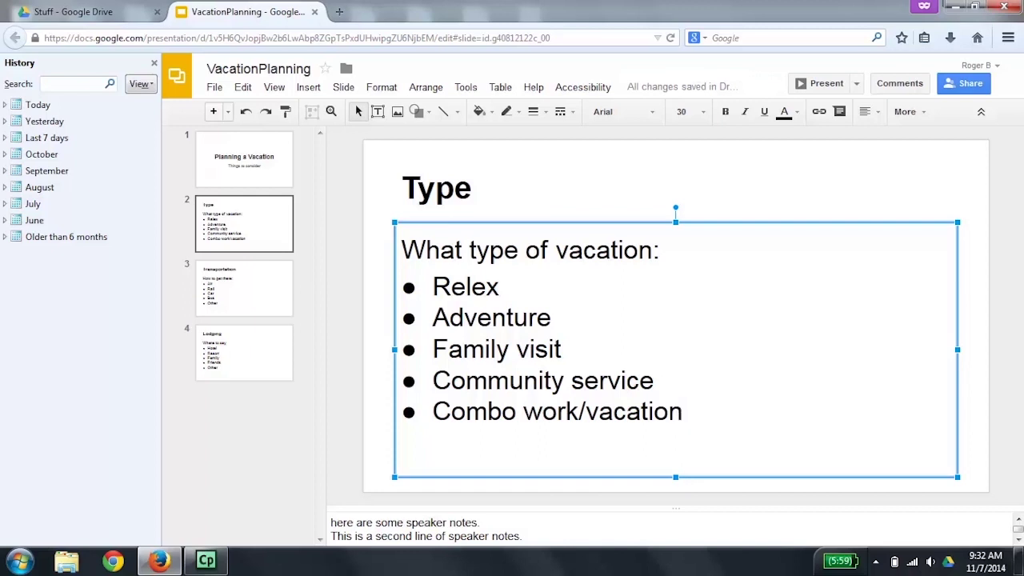
Step: Nudge the Type slide's body text box slightly up and return it to its original position
left_click(653, 380)
left_click(682, 411)
key("Up")
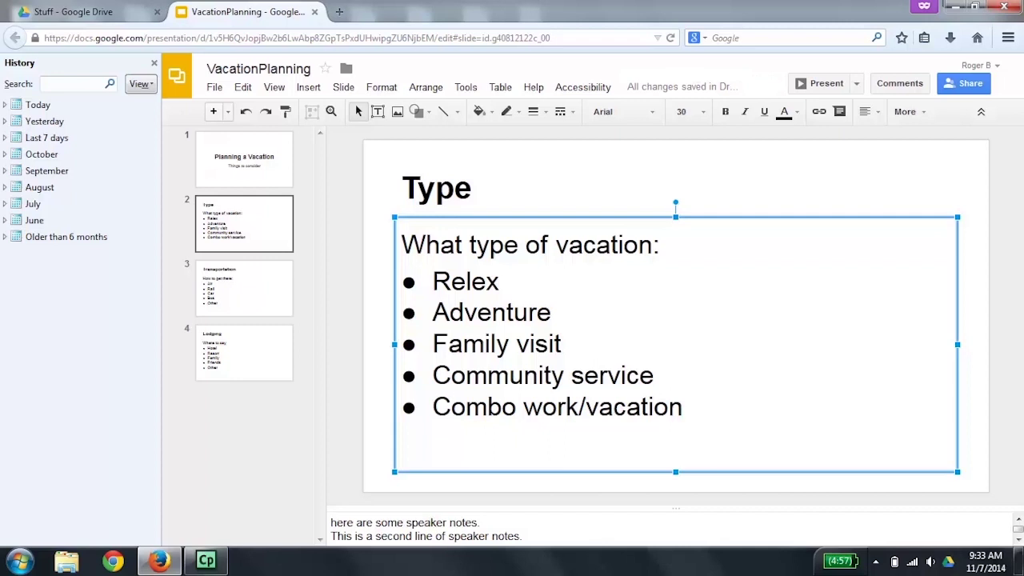
key("Down")
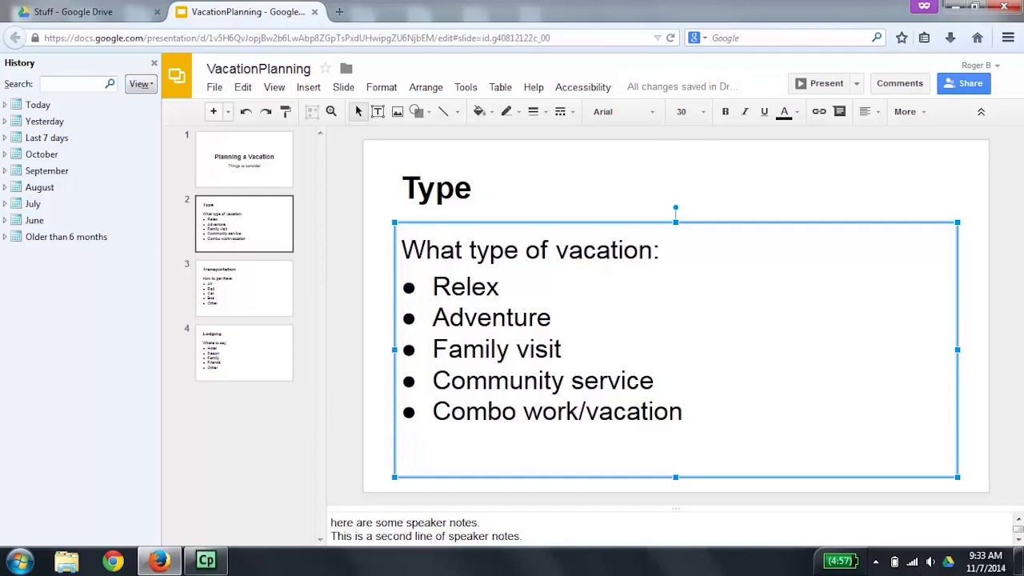
Step: Insert a new slide after the Lodging slide
left_click(244, 288)
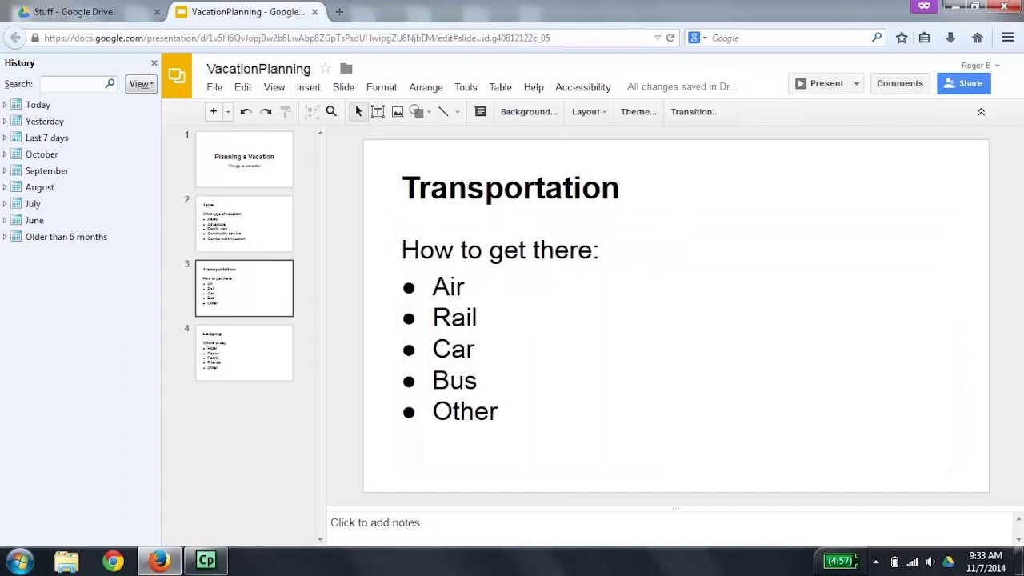
left_click(244, 352)
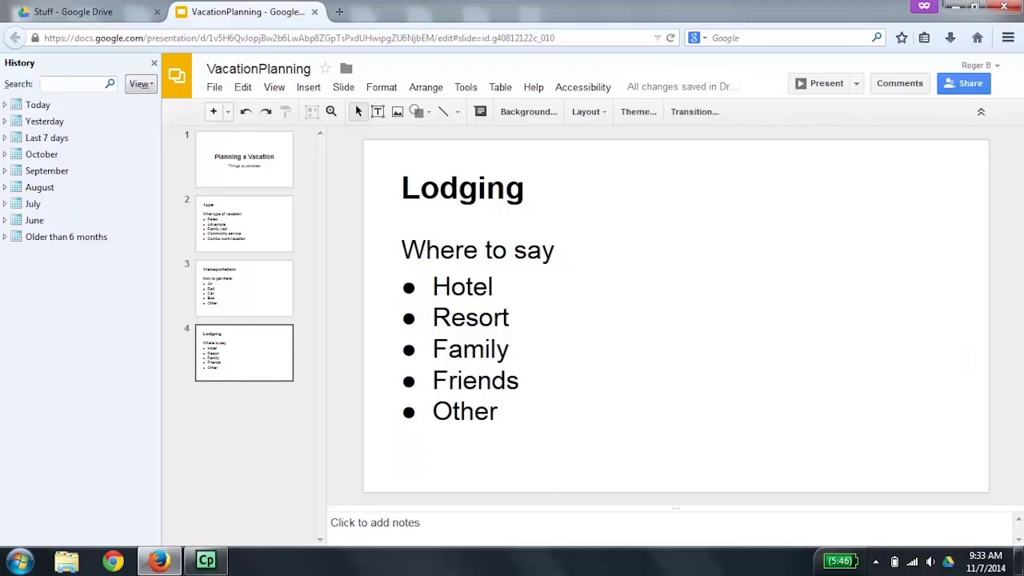
key("alt+shift+i")
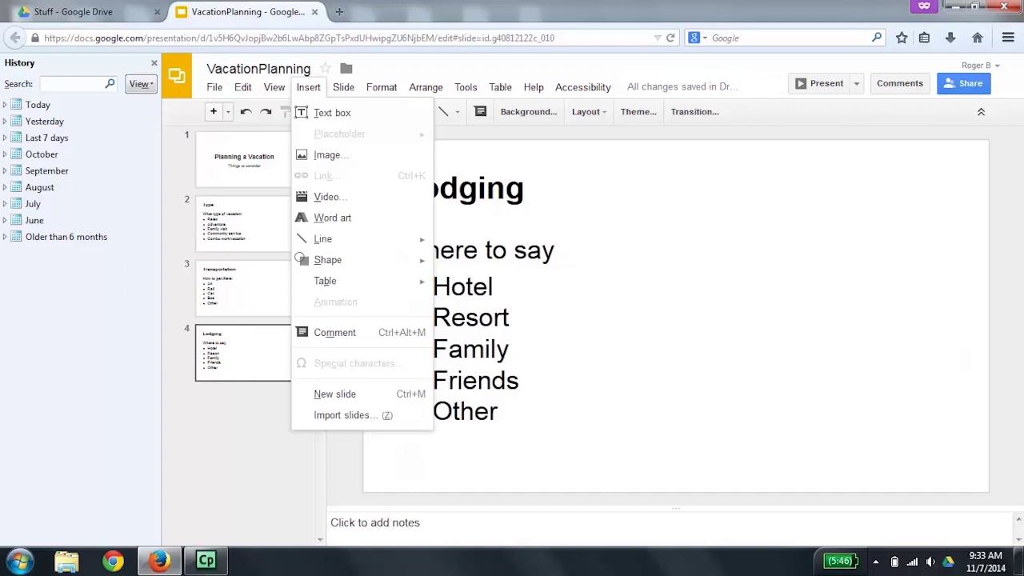
key("Down")
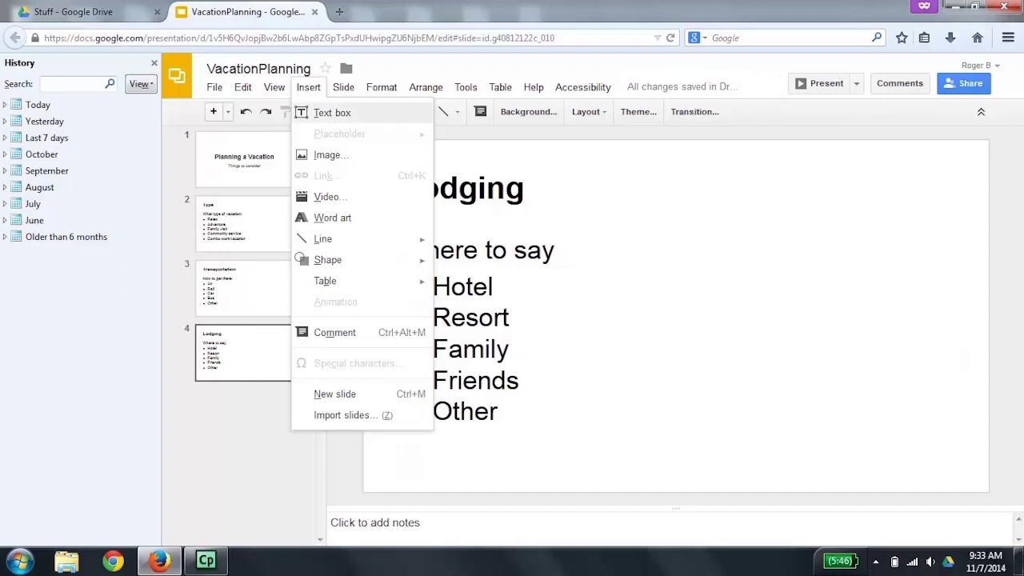
key("Down")
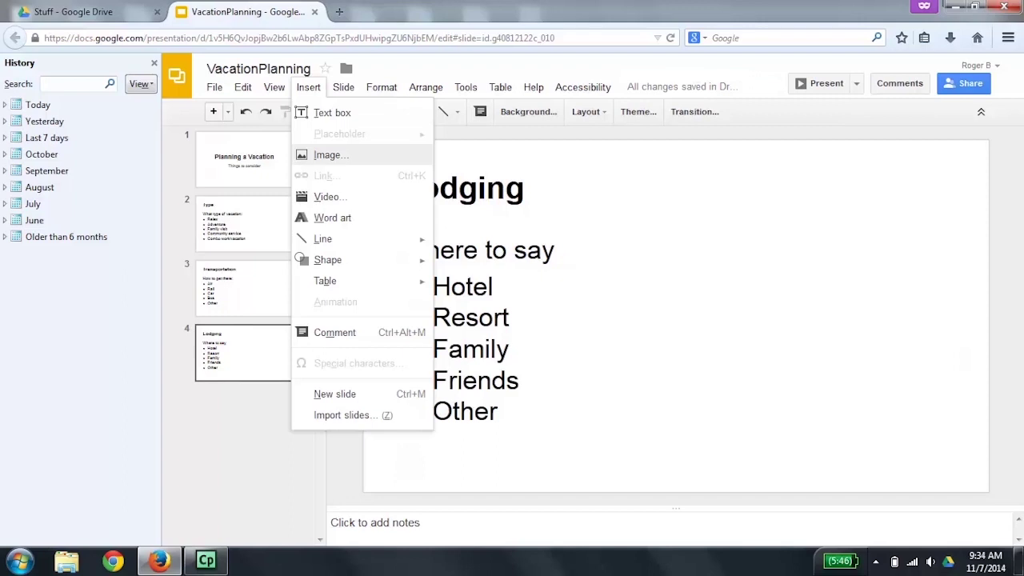
key("Down")
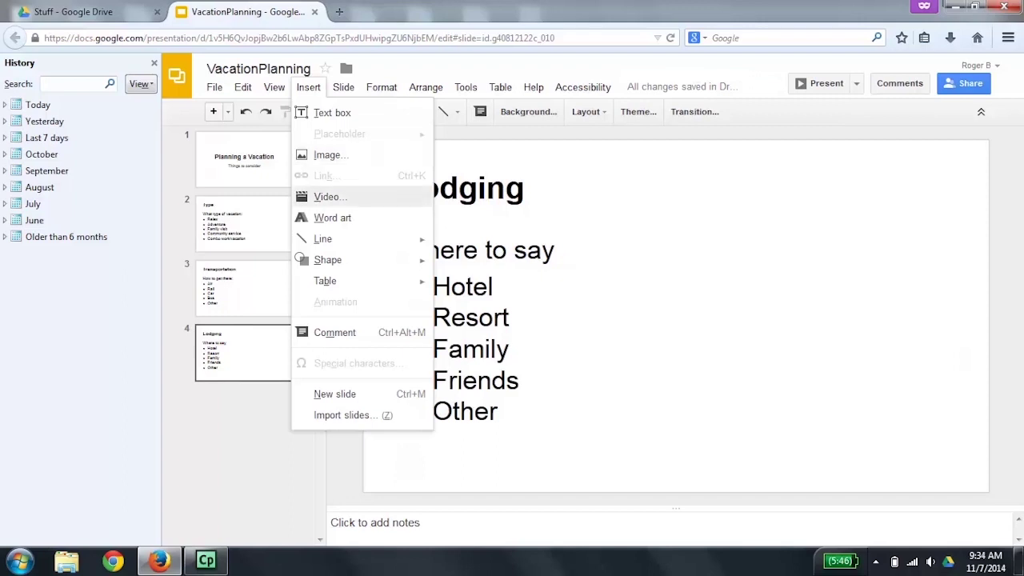
key("Down")
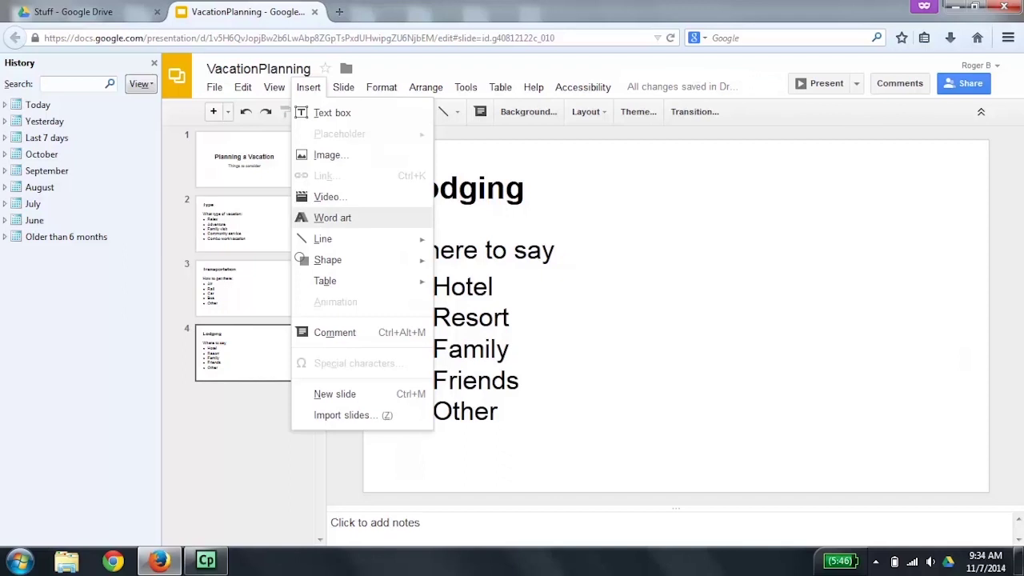
key("Down")
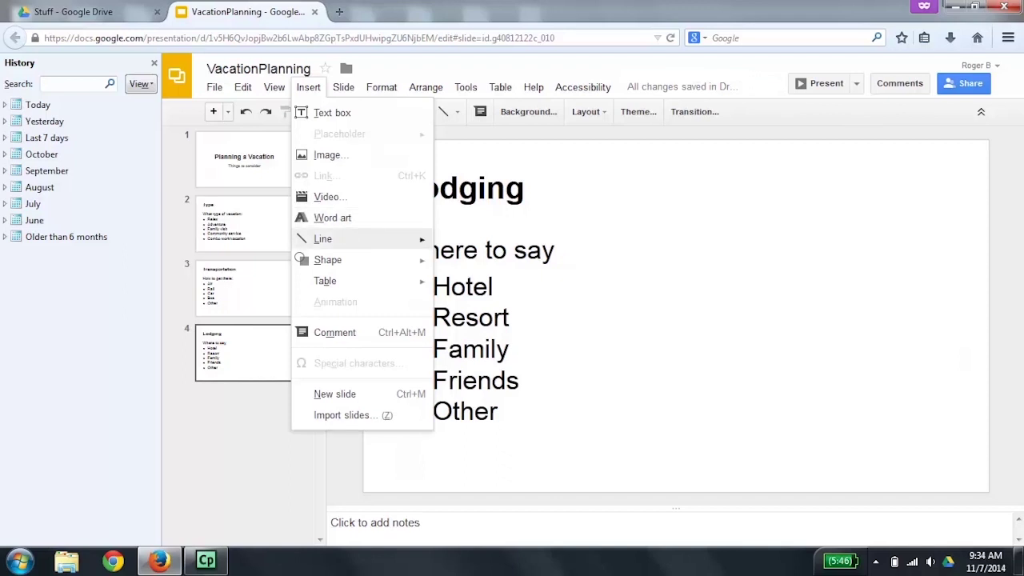
key("Down")
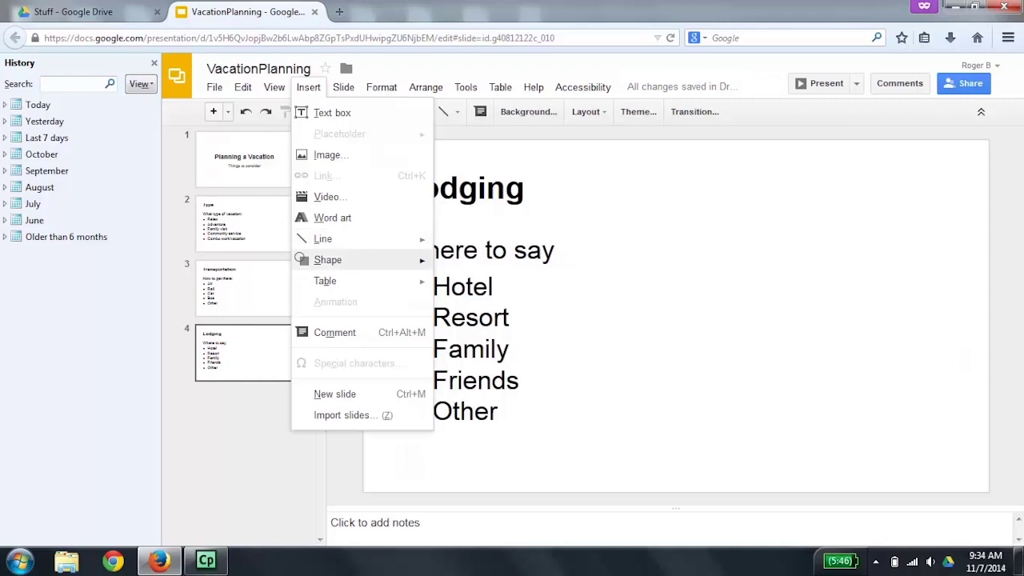
key("Down")
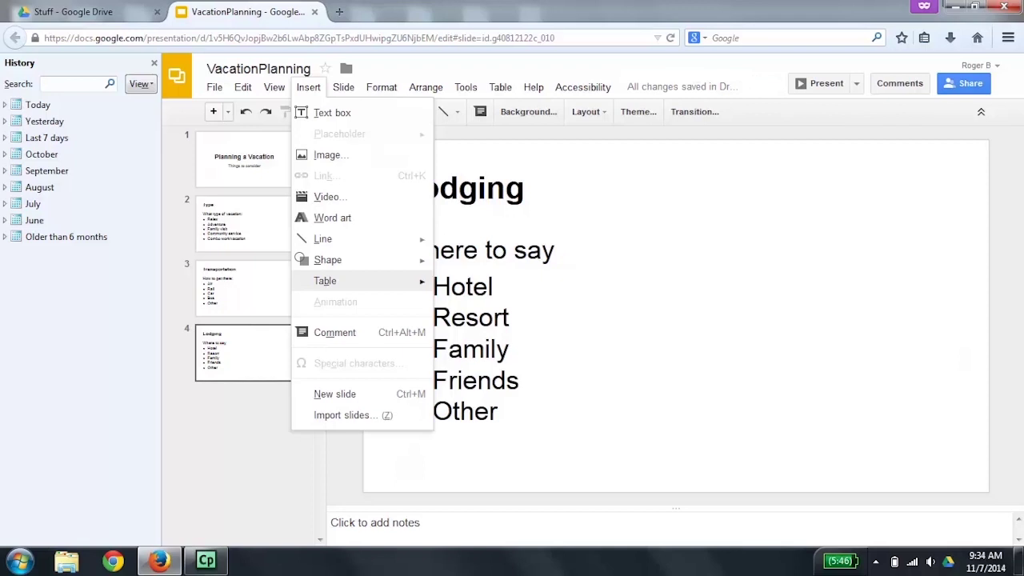
key("Down")
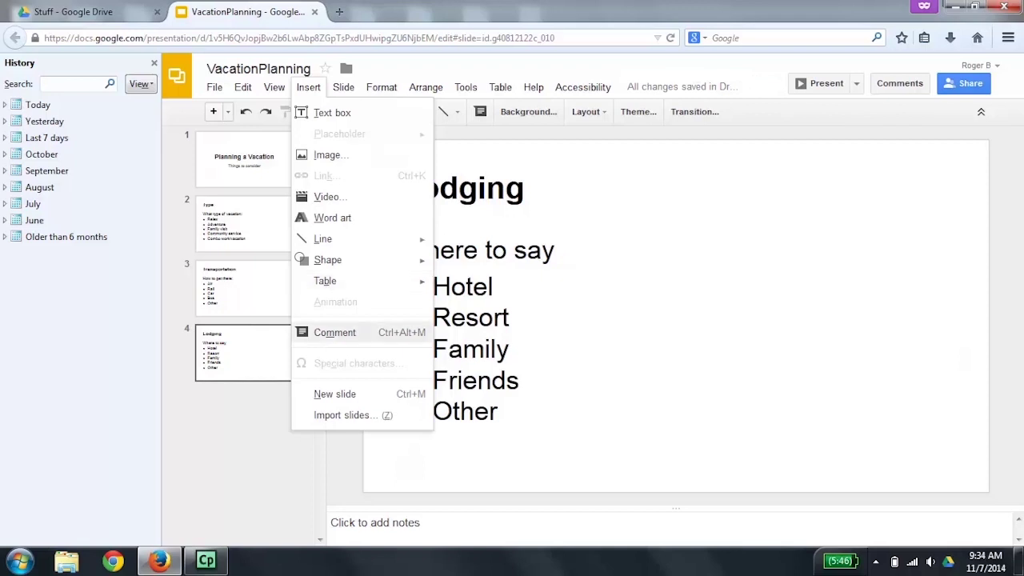
key("Down")
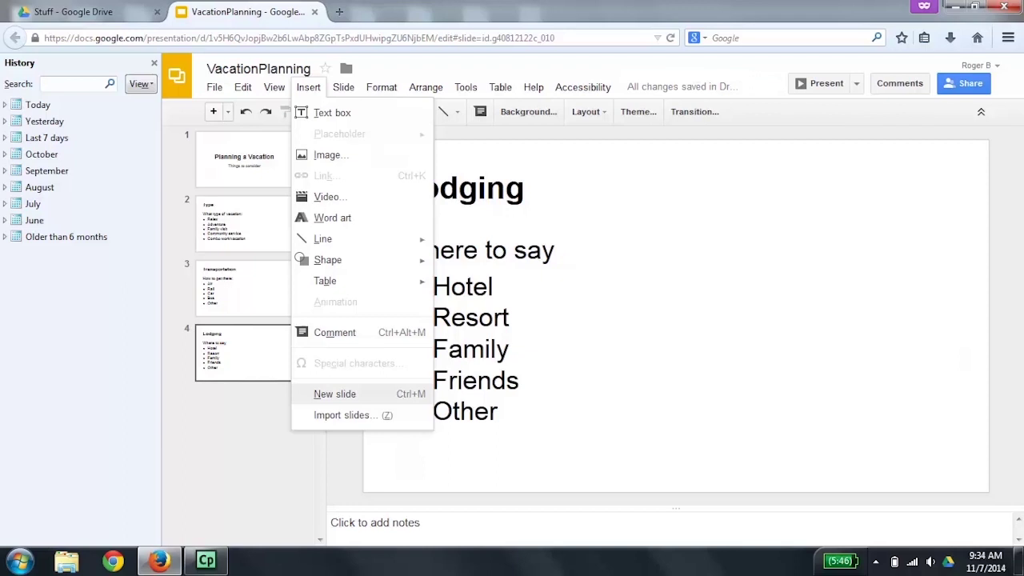
key("Return")
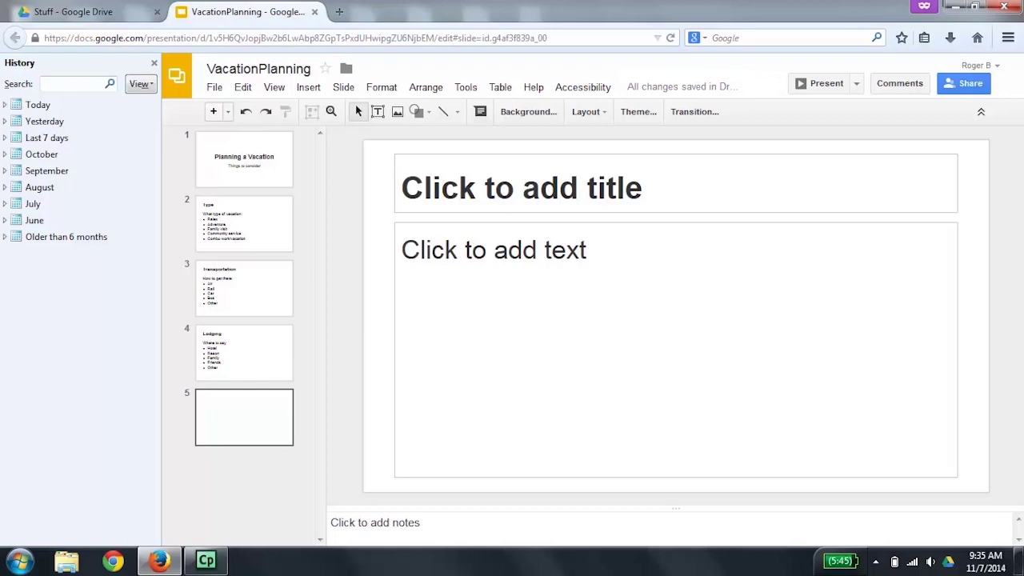
Step: Enter "Agenda" as the title of the new slide
left_click(521, 188)
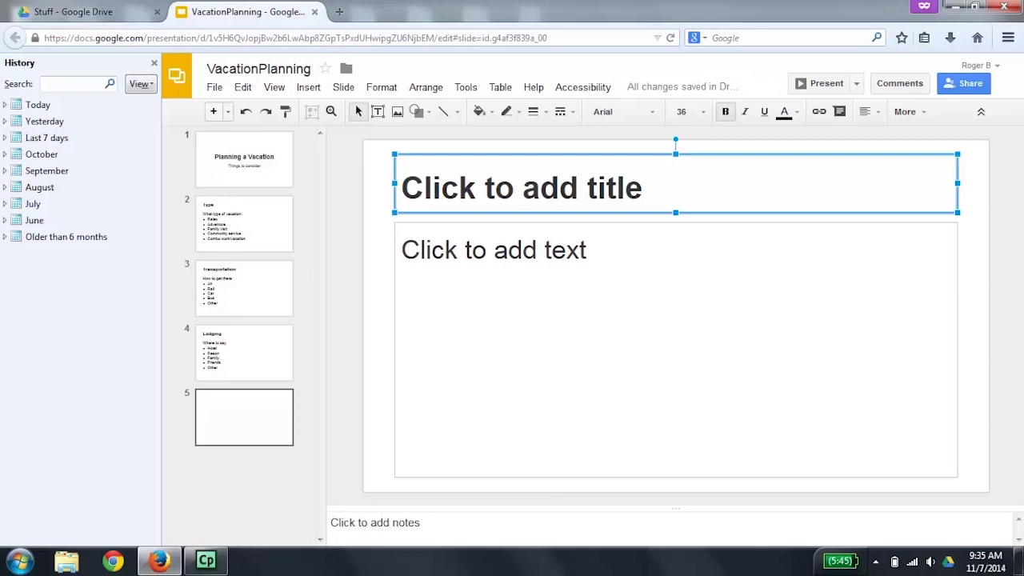
left_click(402, 188)
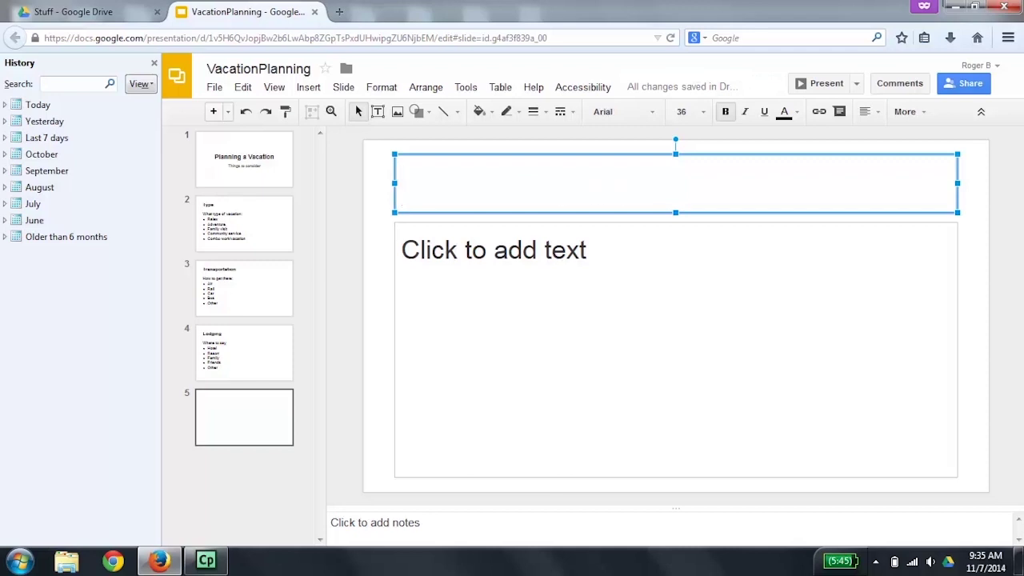
type("A")
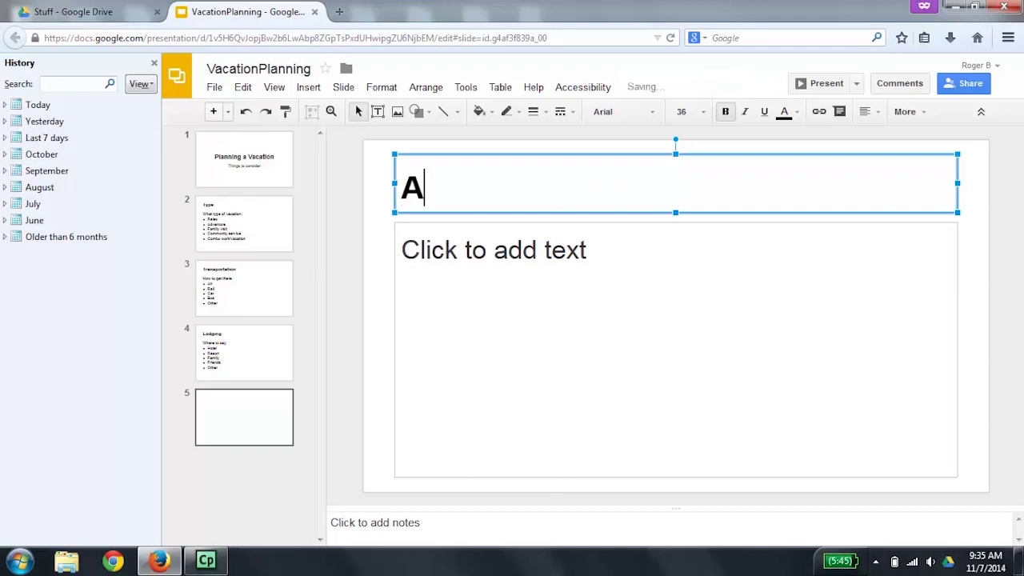
type("genda")
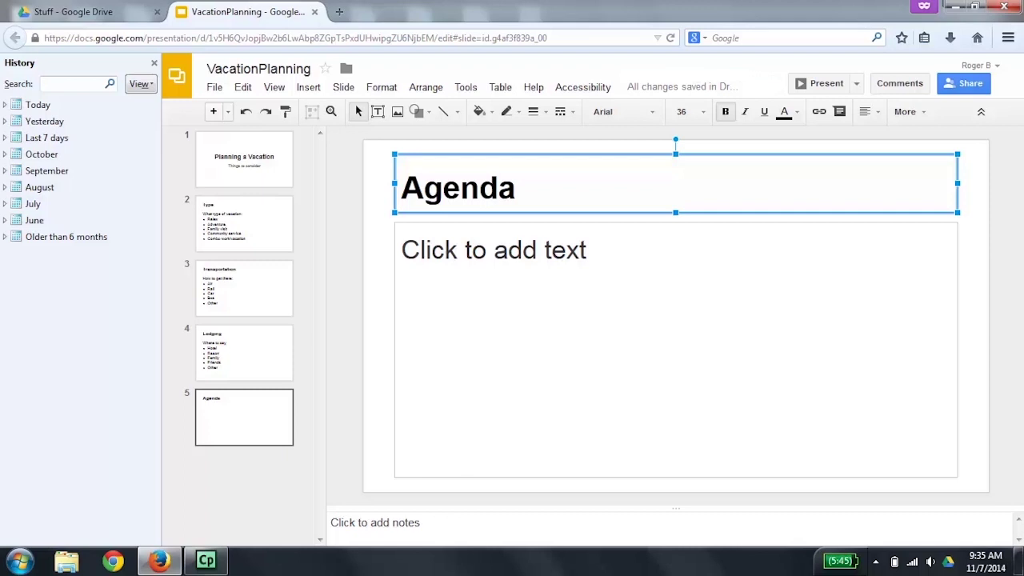
Step: Fill the Agenda slide's body with the lines "Type of vacation", "Transportation" and "Lodging"
key("Tab")
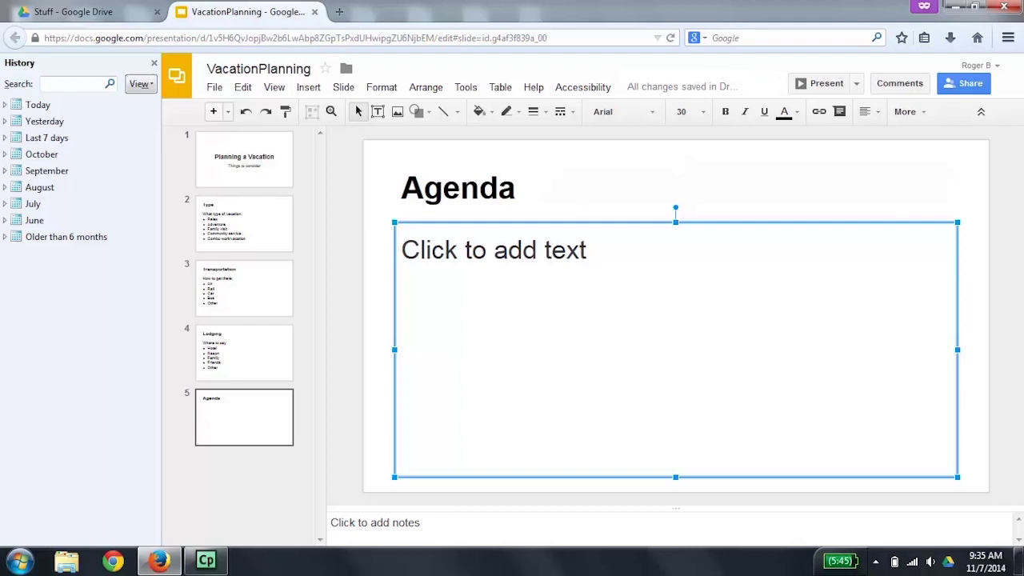
left_click(402, 250)
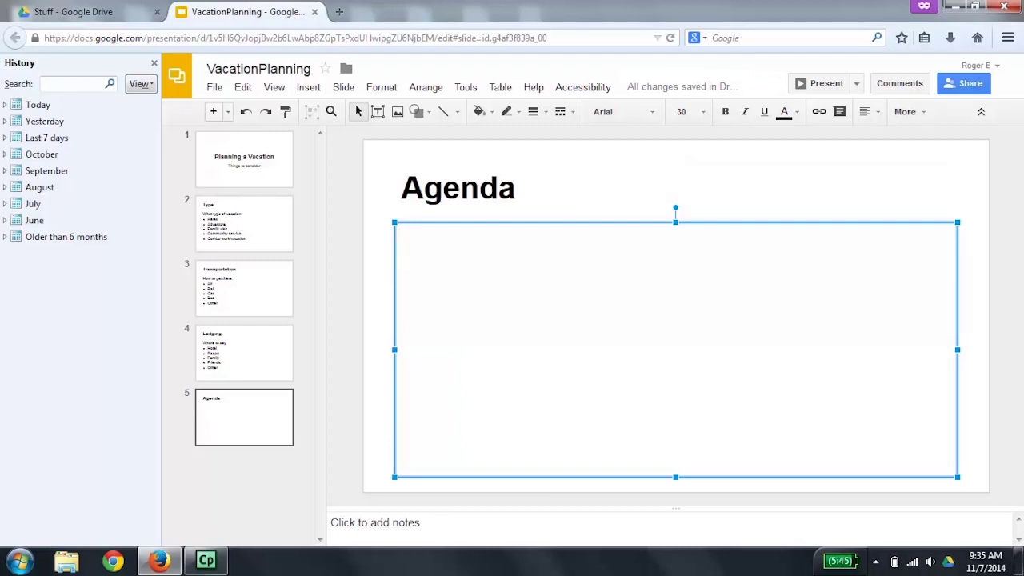
type("Type")
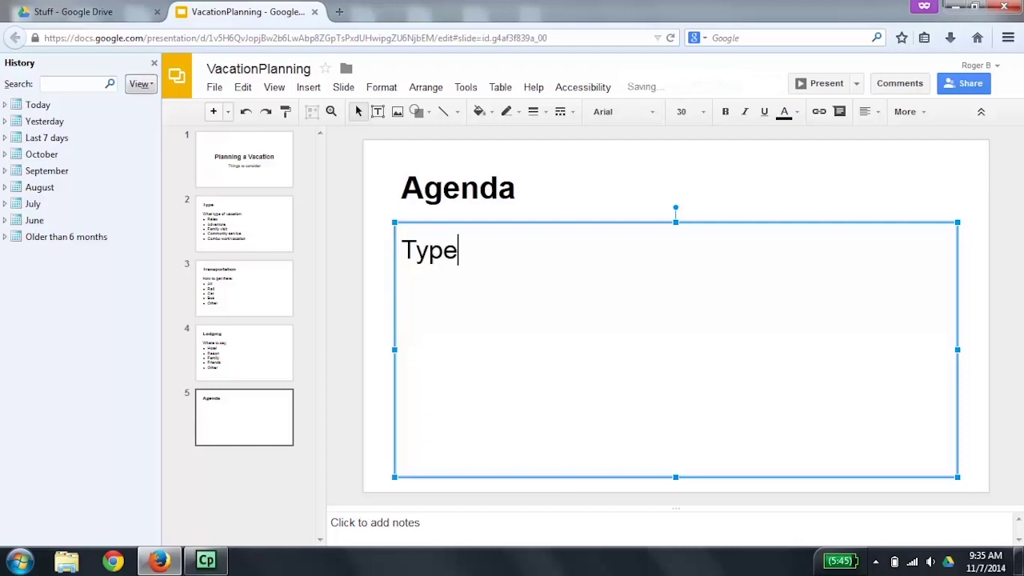
type(" of vacation")
key("Return")
type("T")
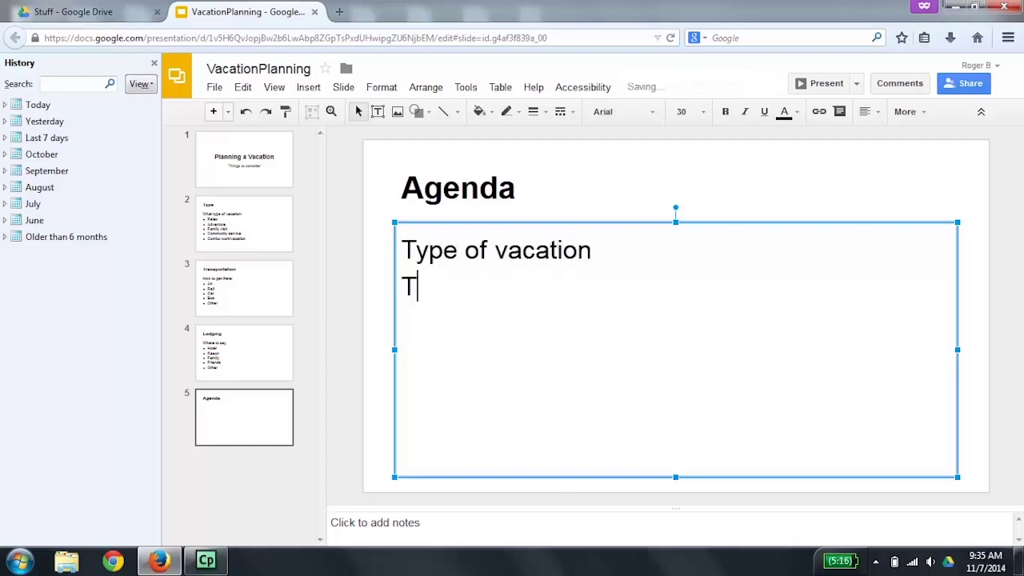
type("ransportation")
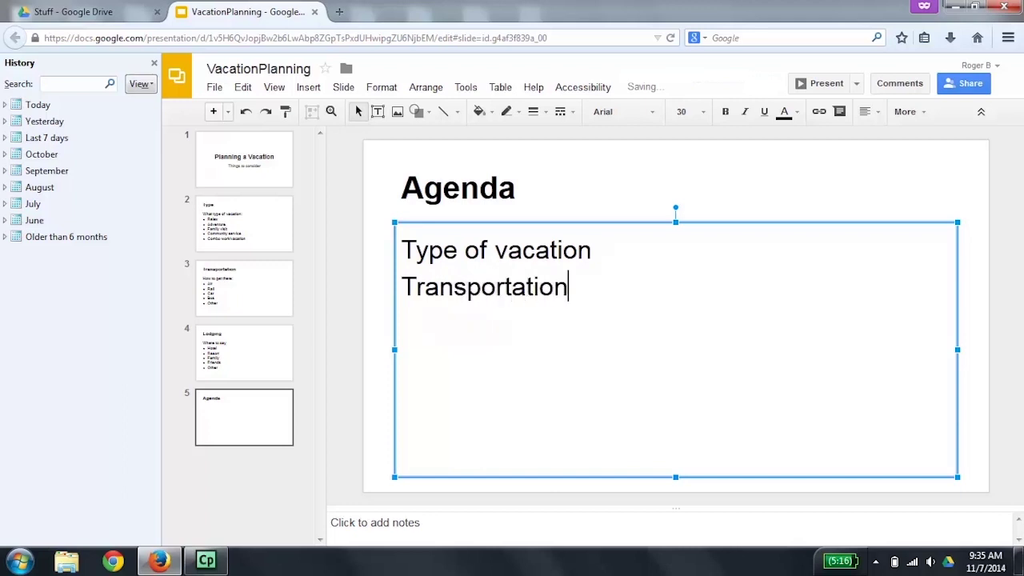
key("Return")
type("Lodging")
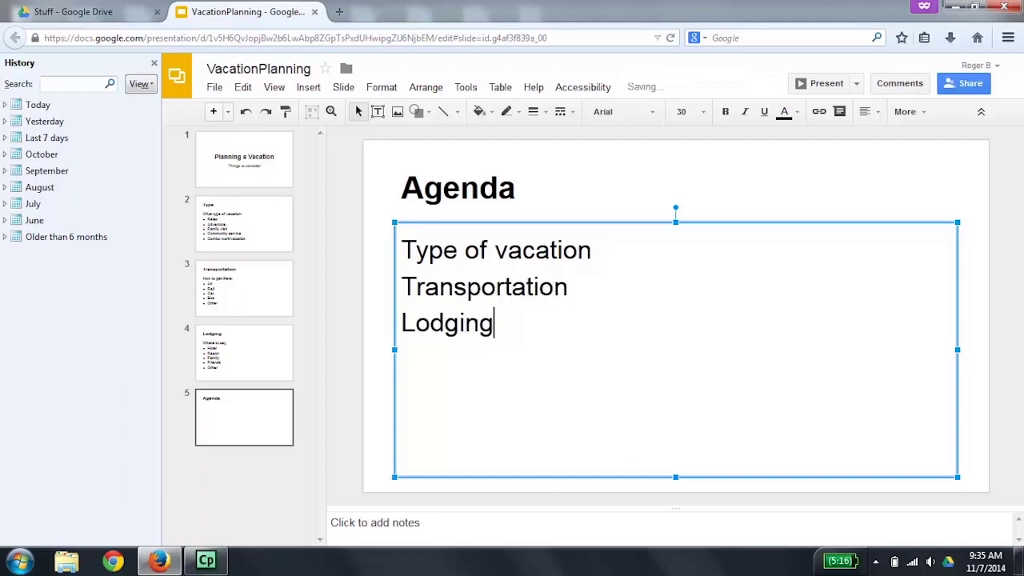
key("Return")
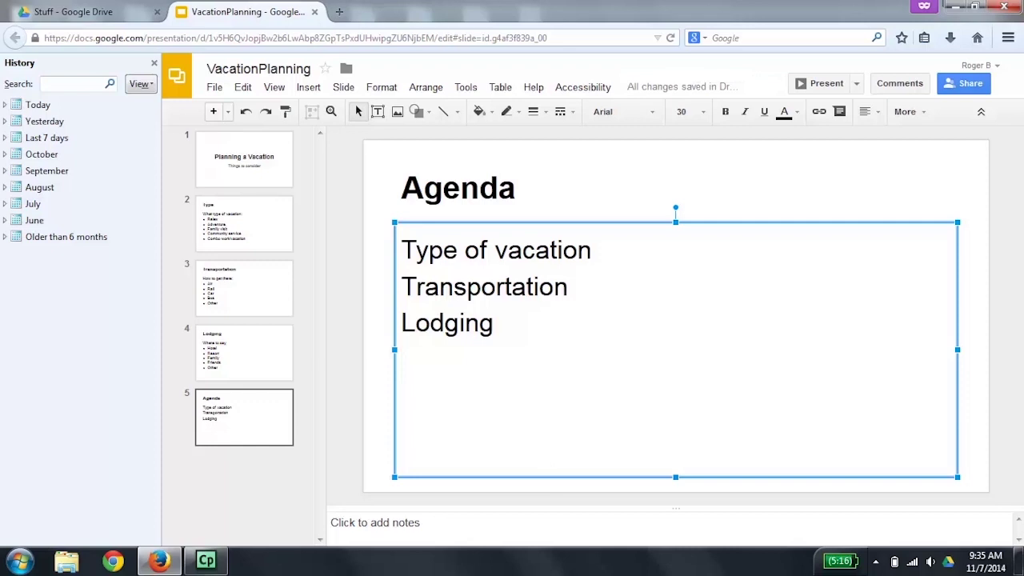
Step: Format the Agenda slide's lines "Type of vacation", "Transportation" and "Lodging" as a bulleted list
key("Up")
key("Up")
key("Up")
key("ctrl+shift+8")
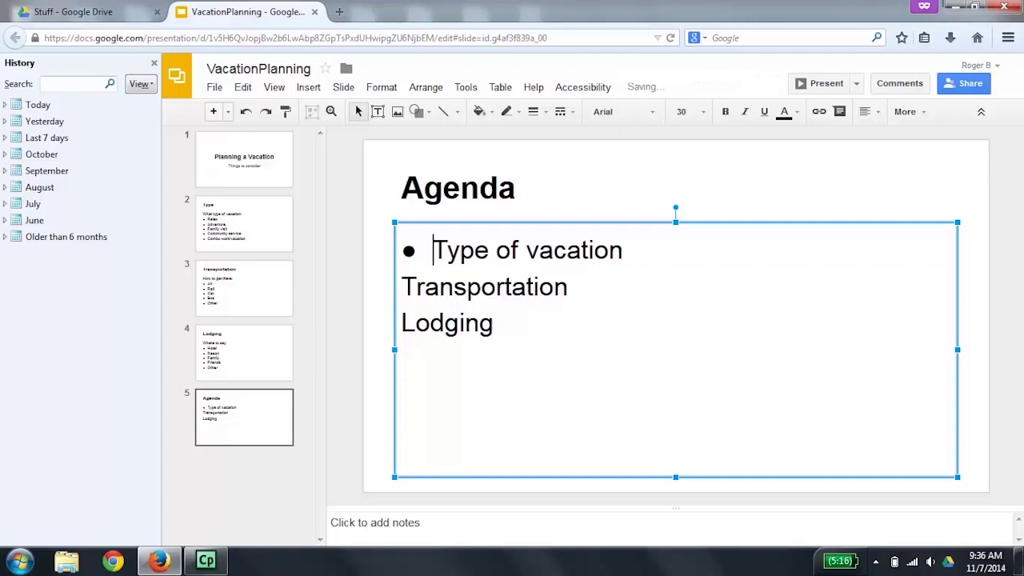
left_click(401, 287)
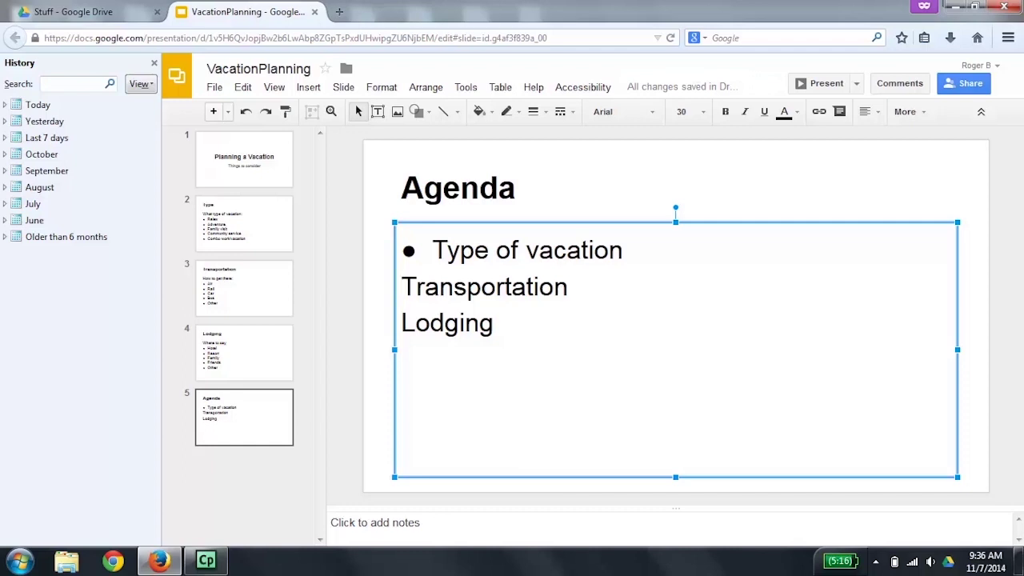
key("ctrl+shift+8")
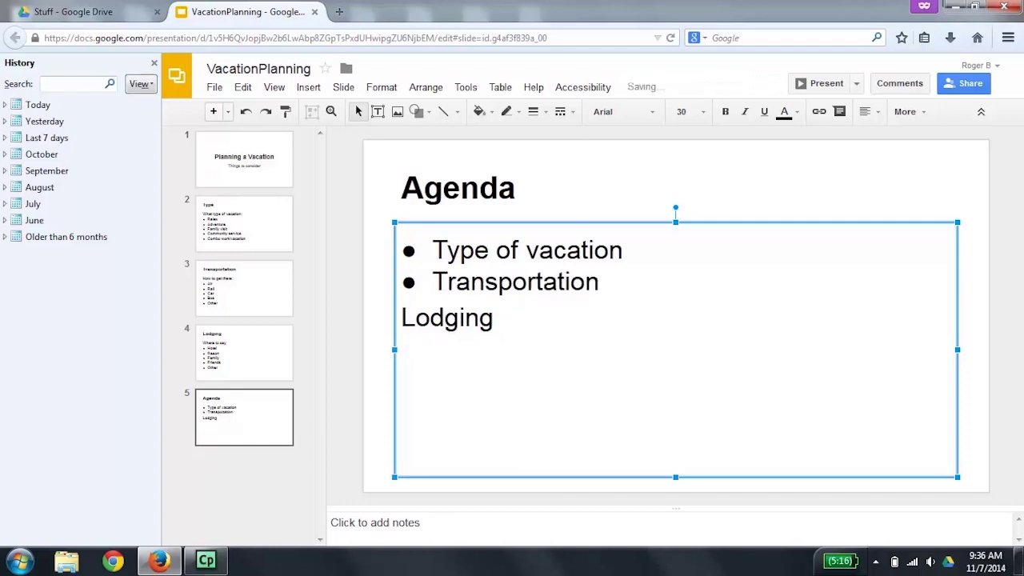
left_click(402, 317)
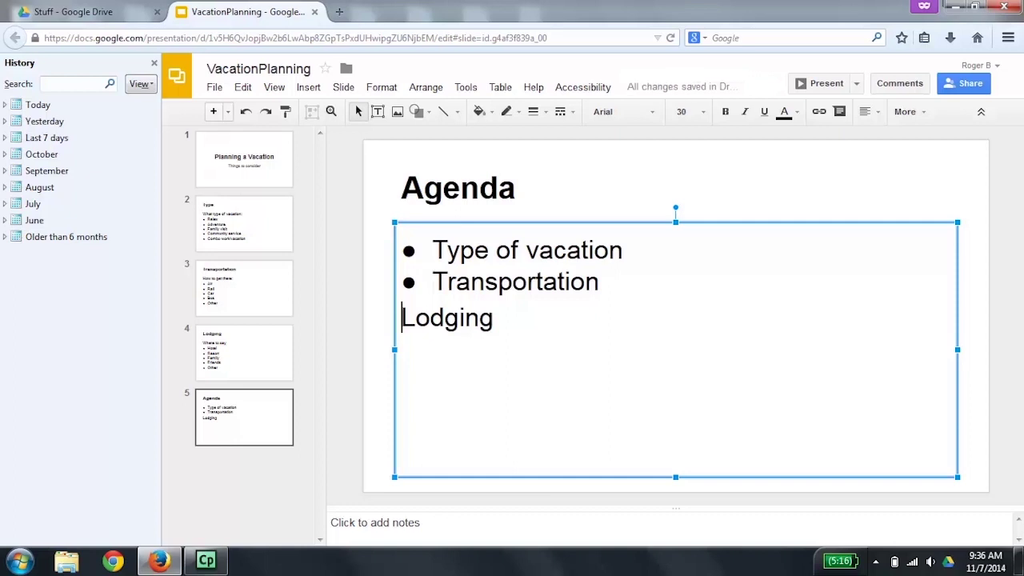
key("ctrl+shift+8")
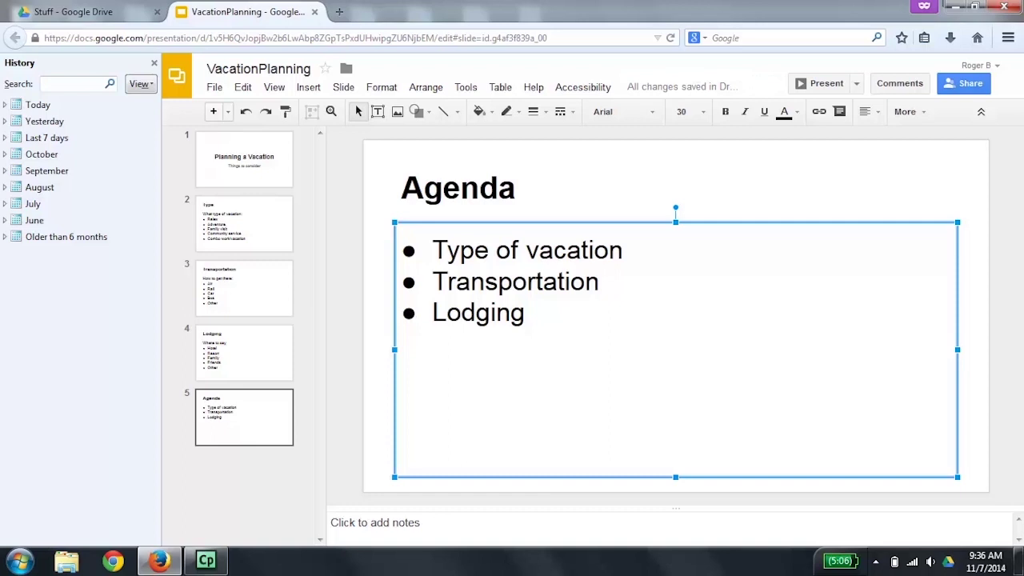
Step: Move the Agenda slide up to second place, directly after the Planning a Vacation title slide
key("Escape")
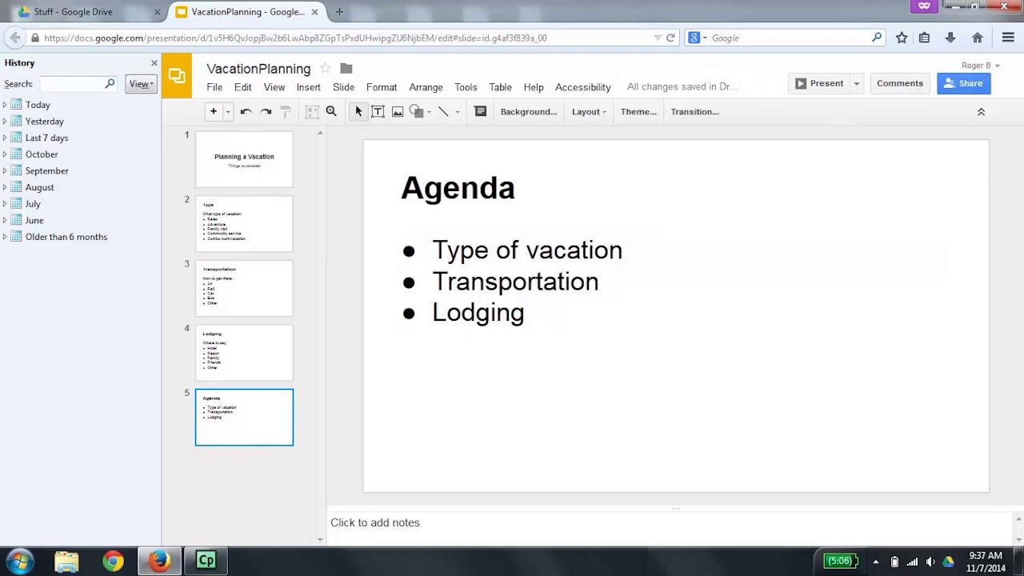
key("ctrl+Up")
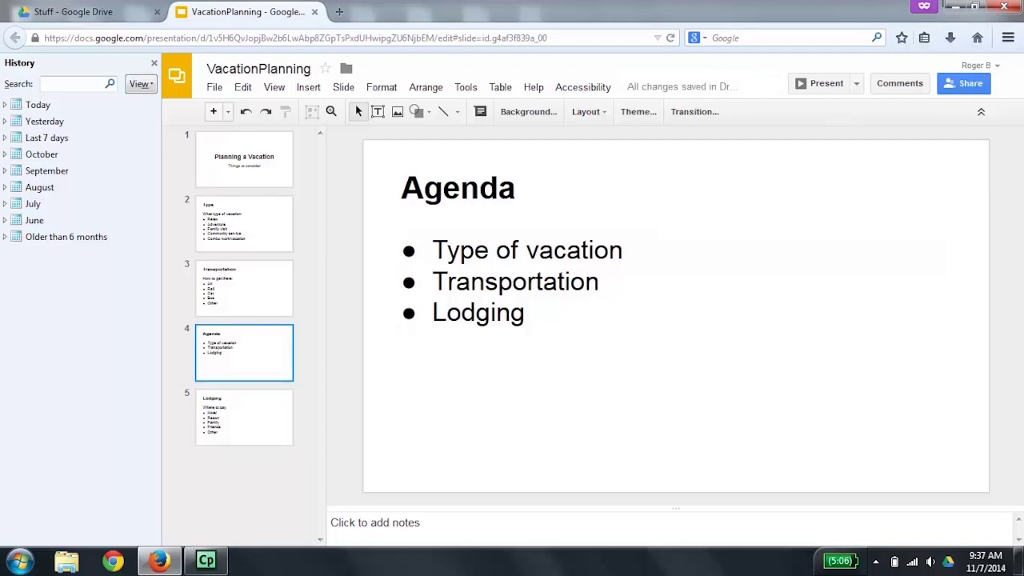
key("ctrl+Up")
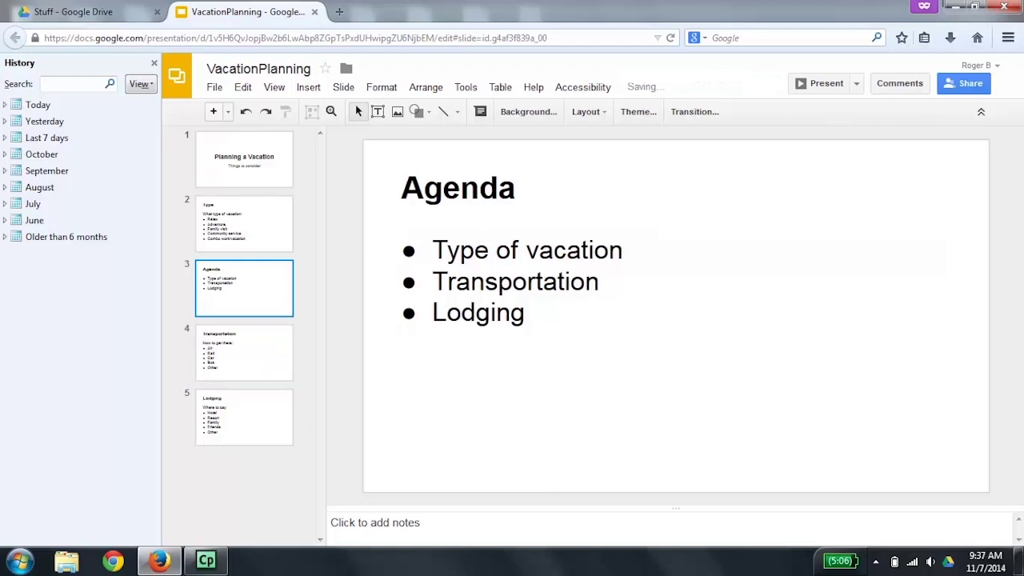
key("ctrl+Up")
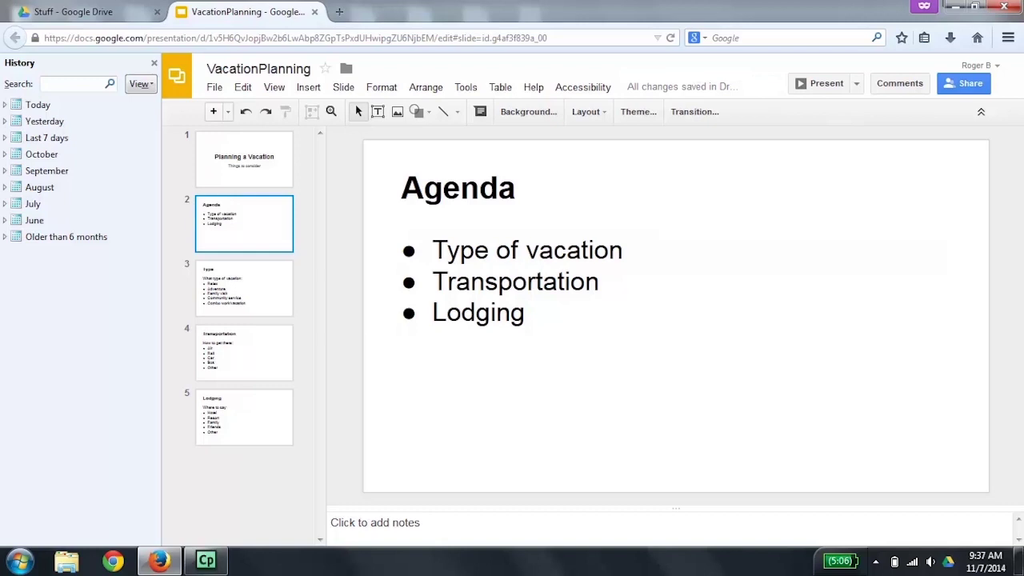
left_click(457, 188)
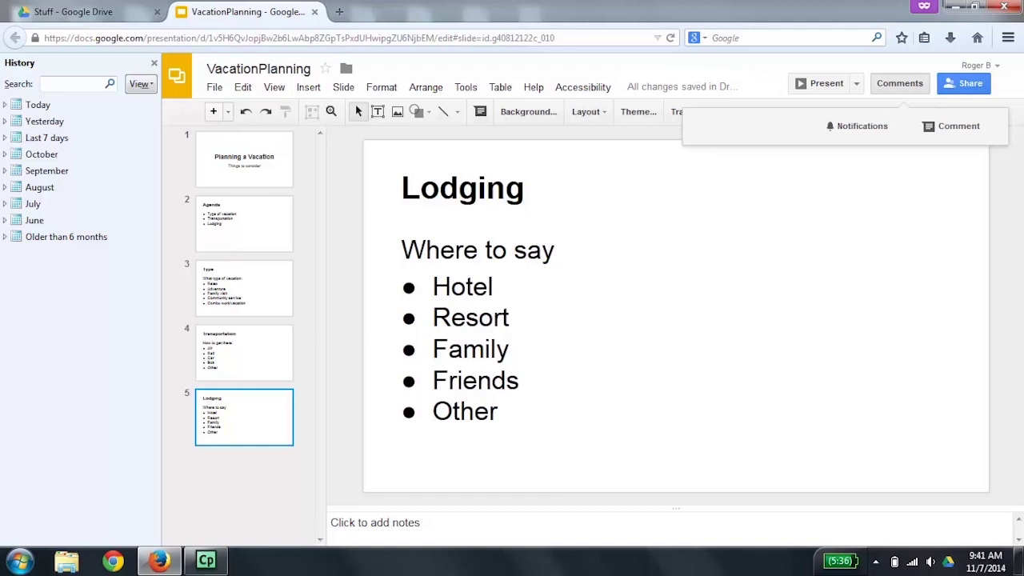
Step: Search the available commands for "slide" and look through the matching entries one by one without running any
left_click(533, 87)
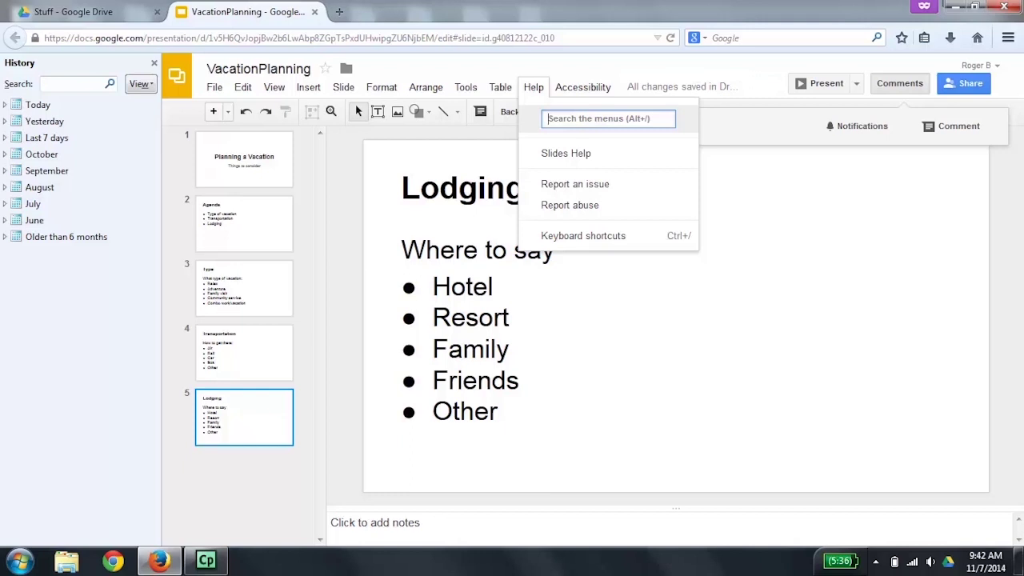
type("slide")
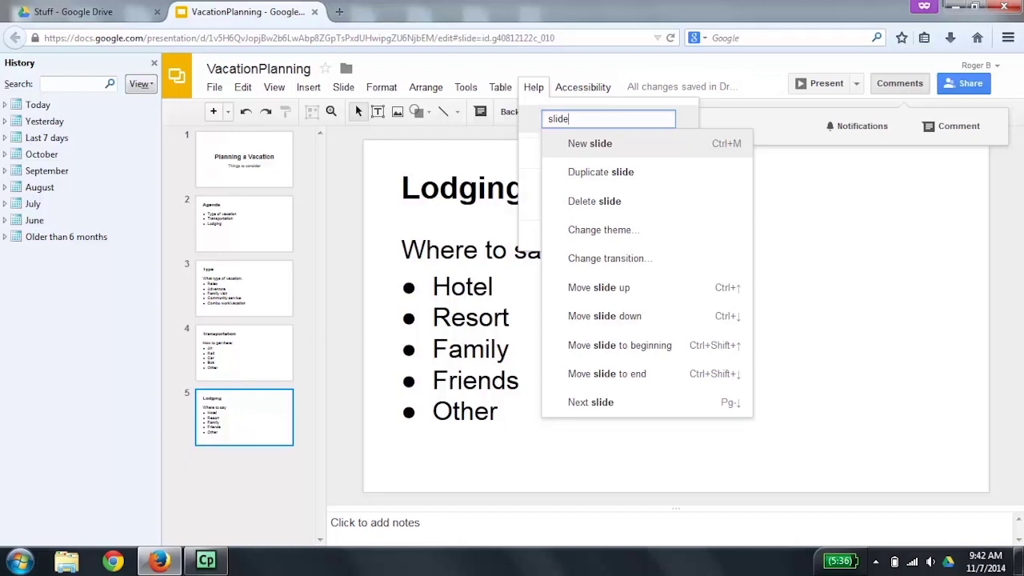
key("Down")
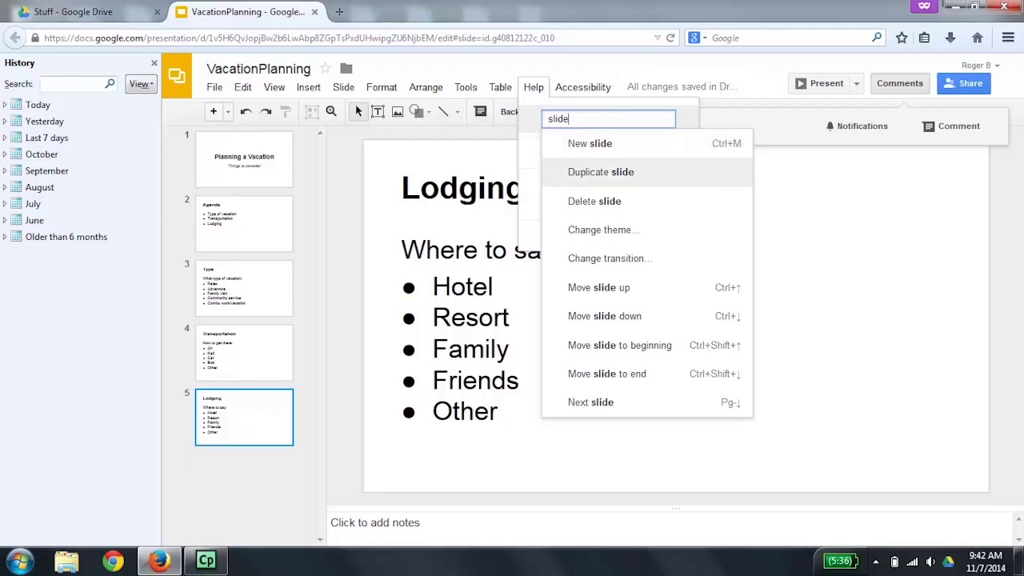
key("Down")
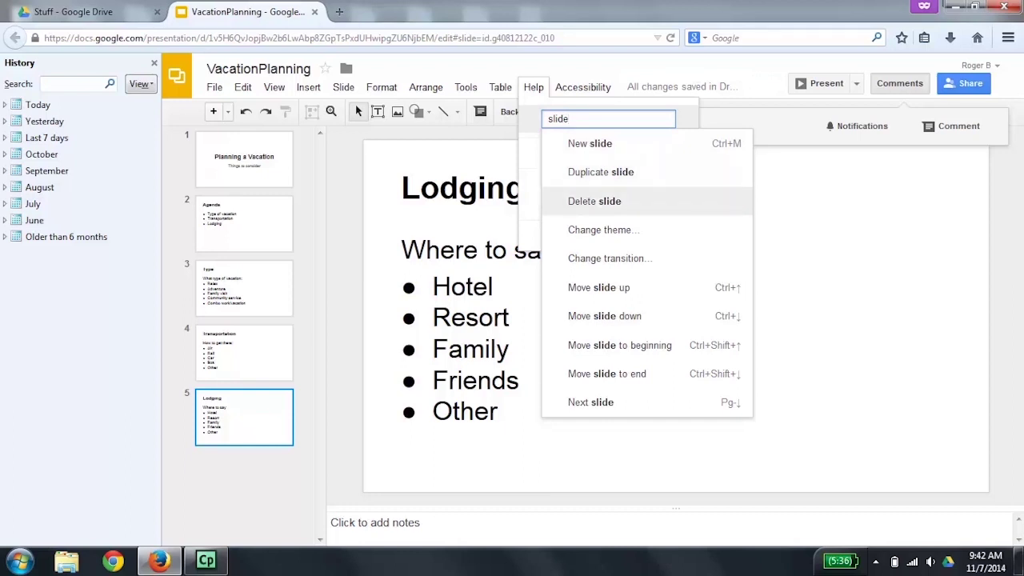
key("Down")
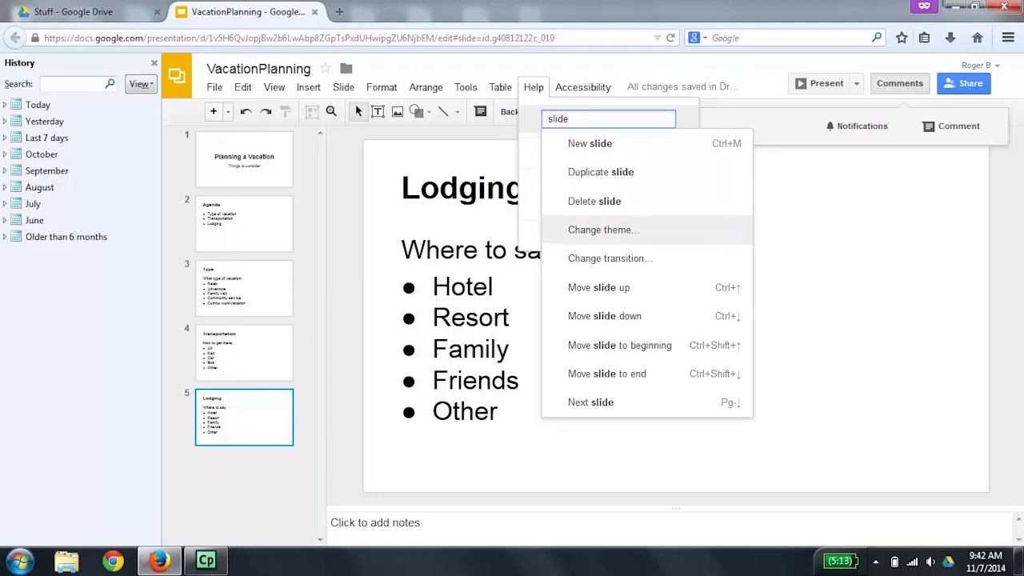
key("Down")
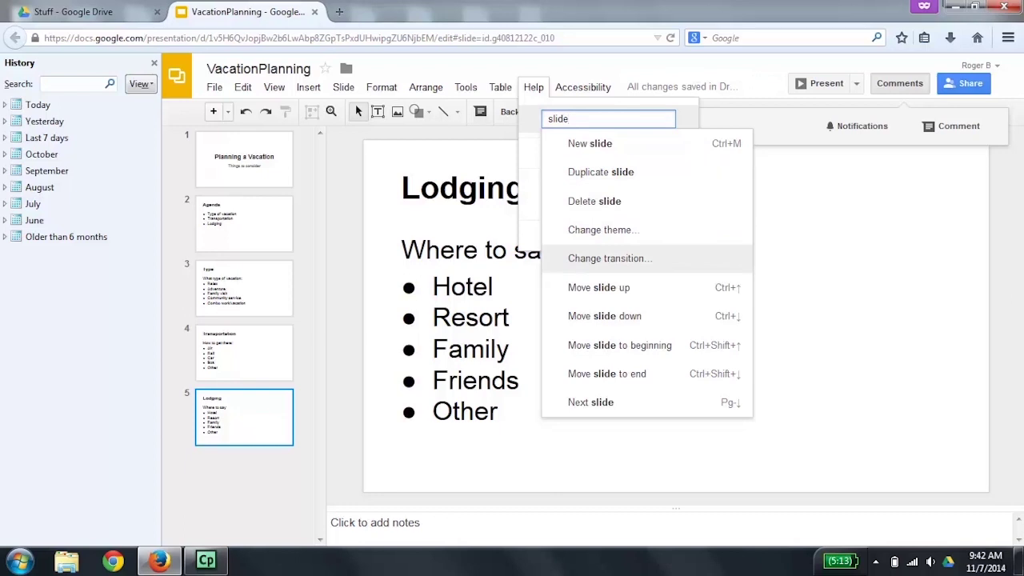
key("Down")
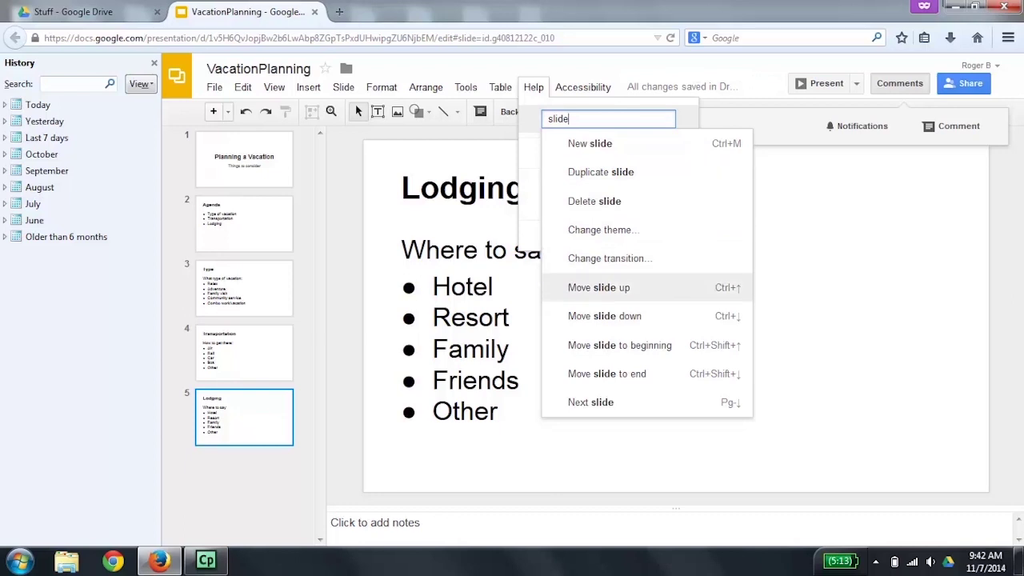
key("Down")
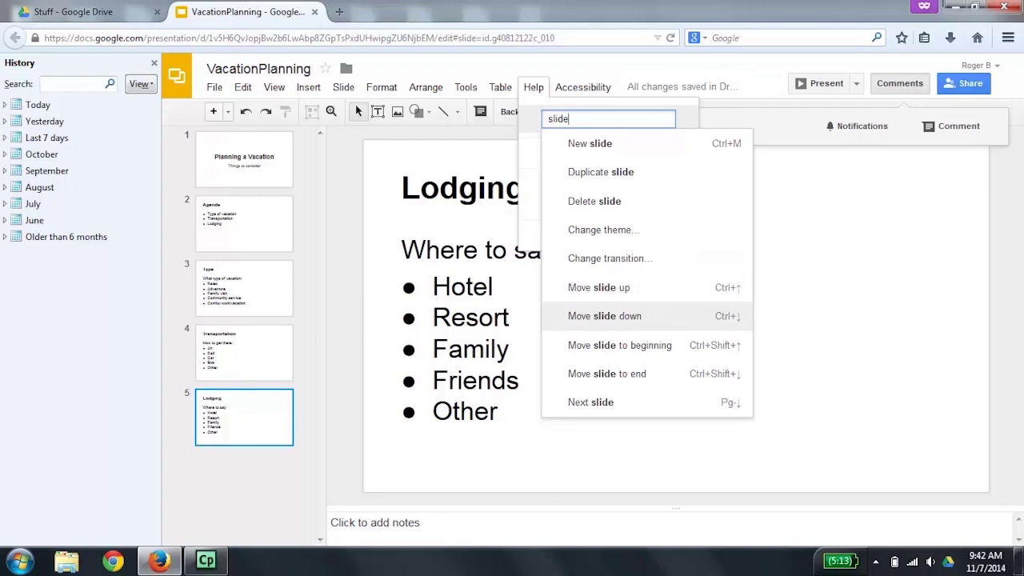
key("Down")
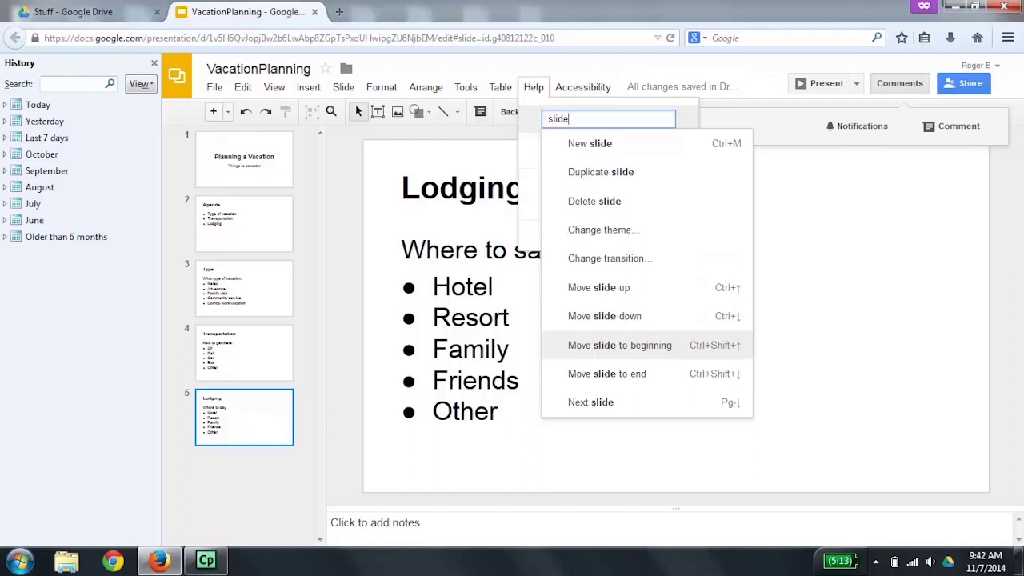
key("Down")
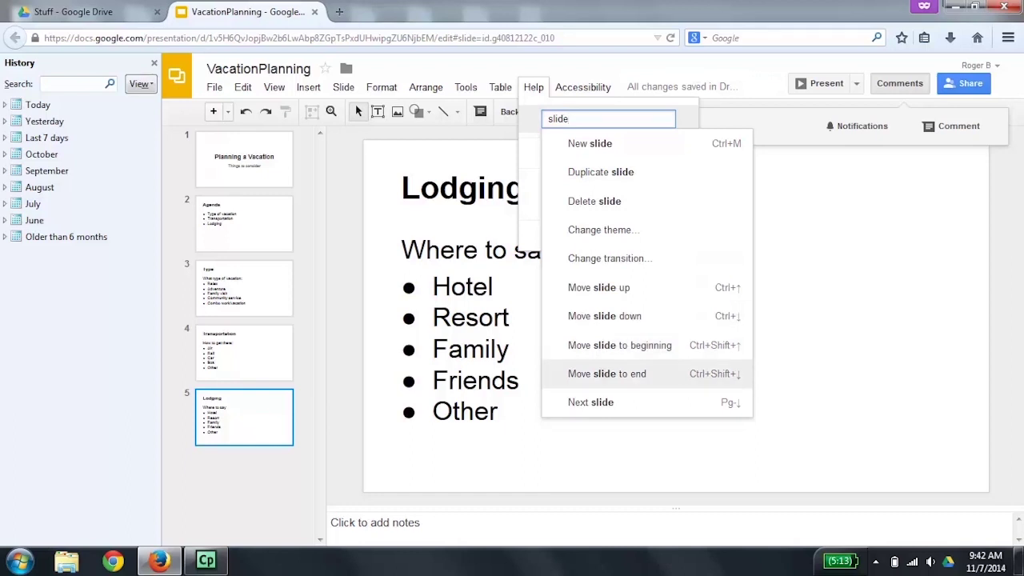
key("Down")
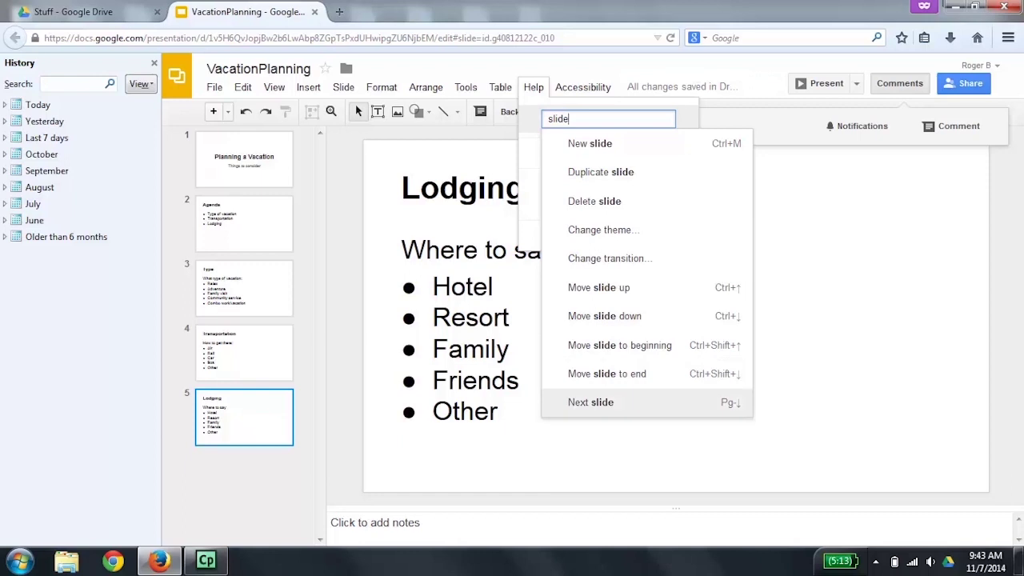
key("Escape")
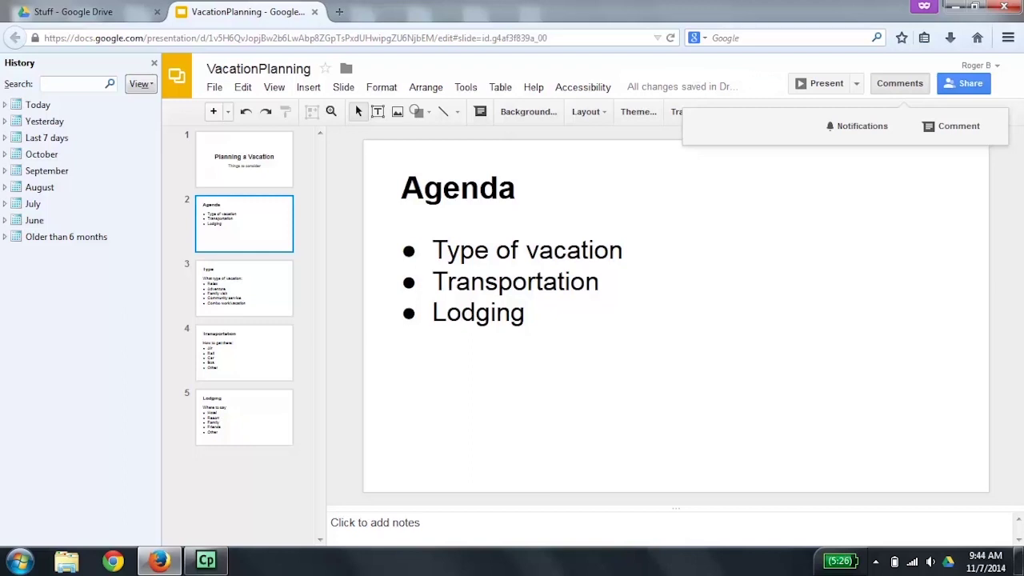
Step: View the overview of popular keyboard shortcuts for slides and objects, and close it again
key("ctrl+slash")
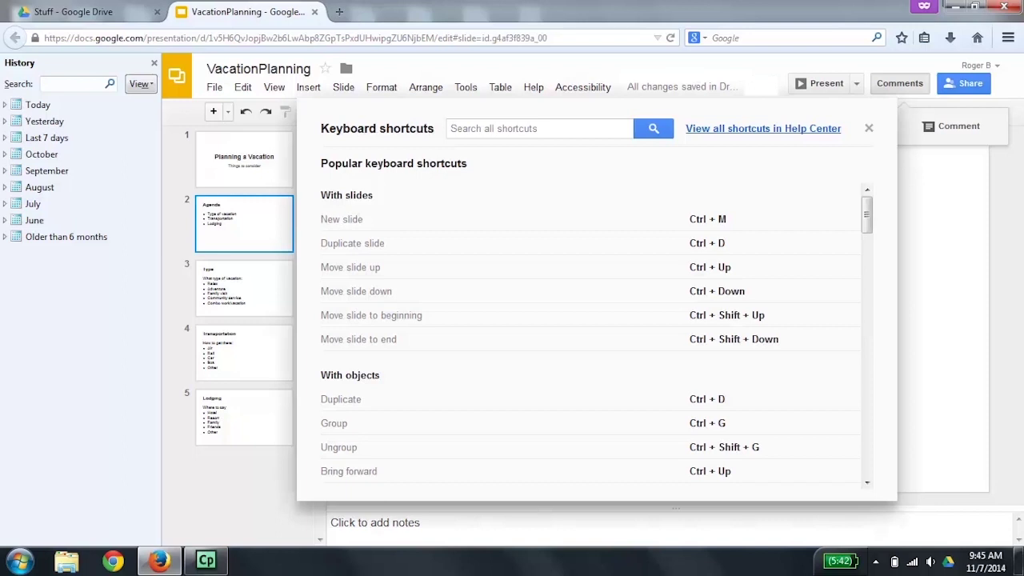
key("Escape")
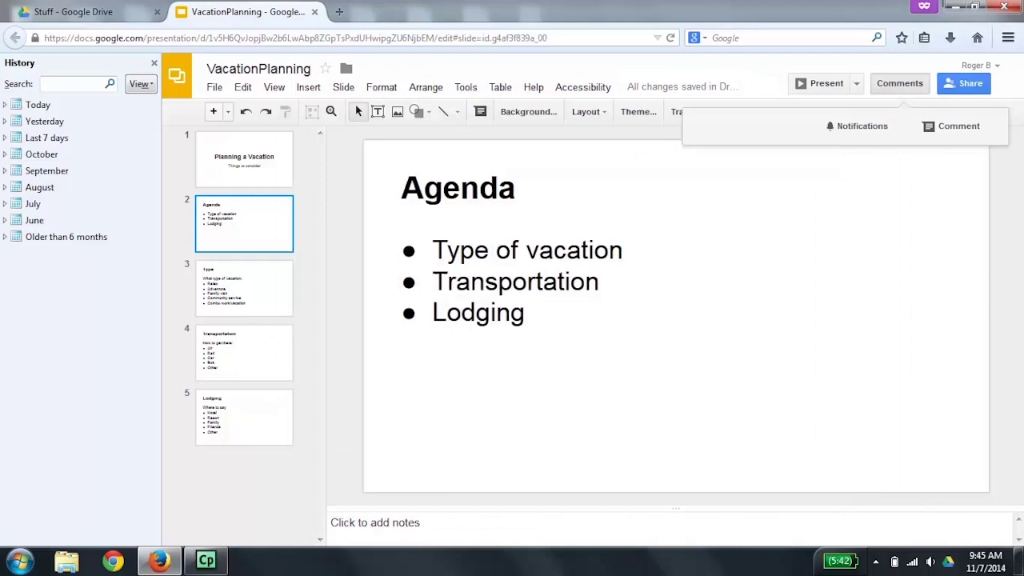